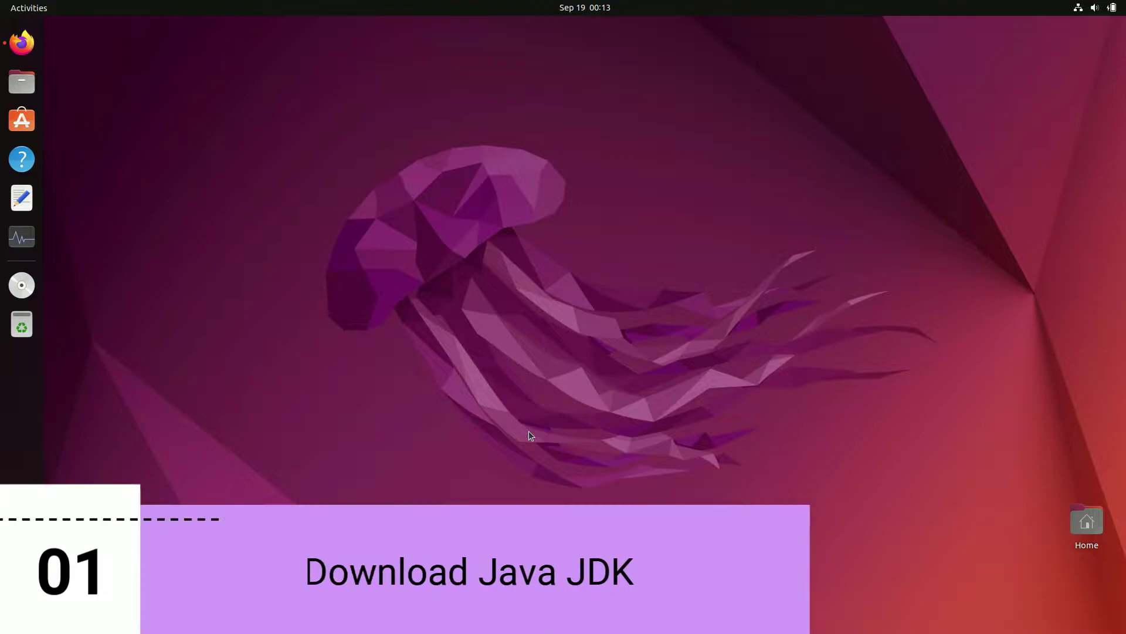
Switch to Firefox, download jdk-18_linux-x64_bin.deb from Oracle's Java Downloads page, and show all downloads in a widened Library window
click(29, 52)
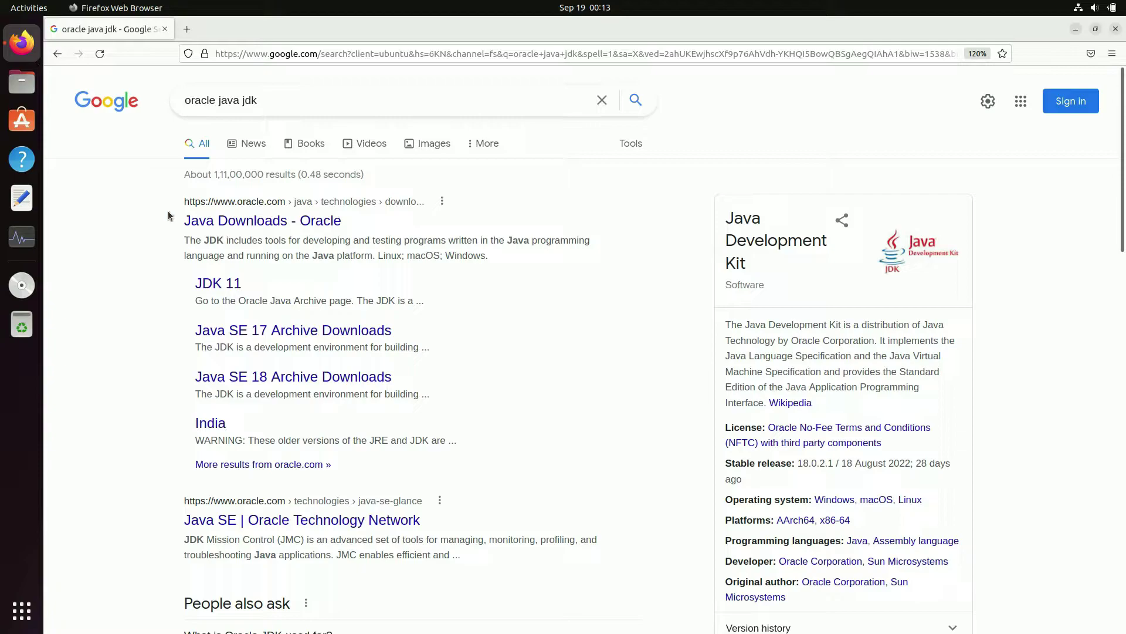
click(261, 222)
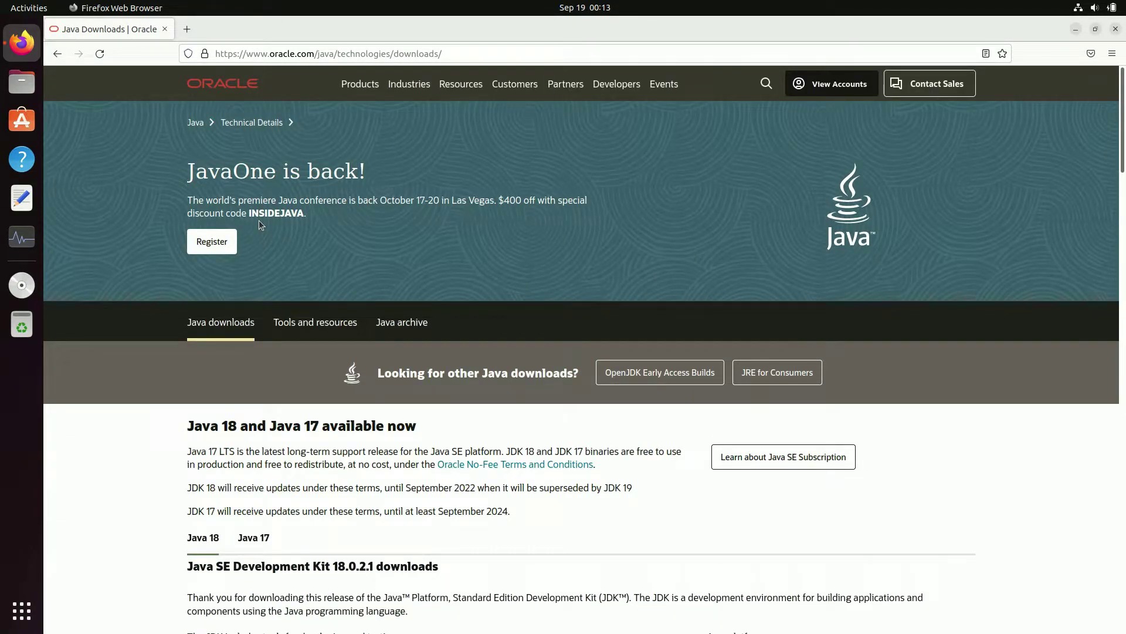
scroll(258, 220, down, 3)
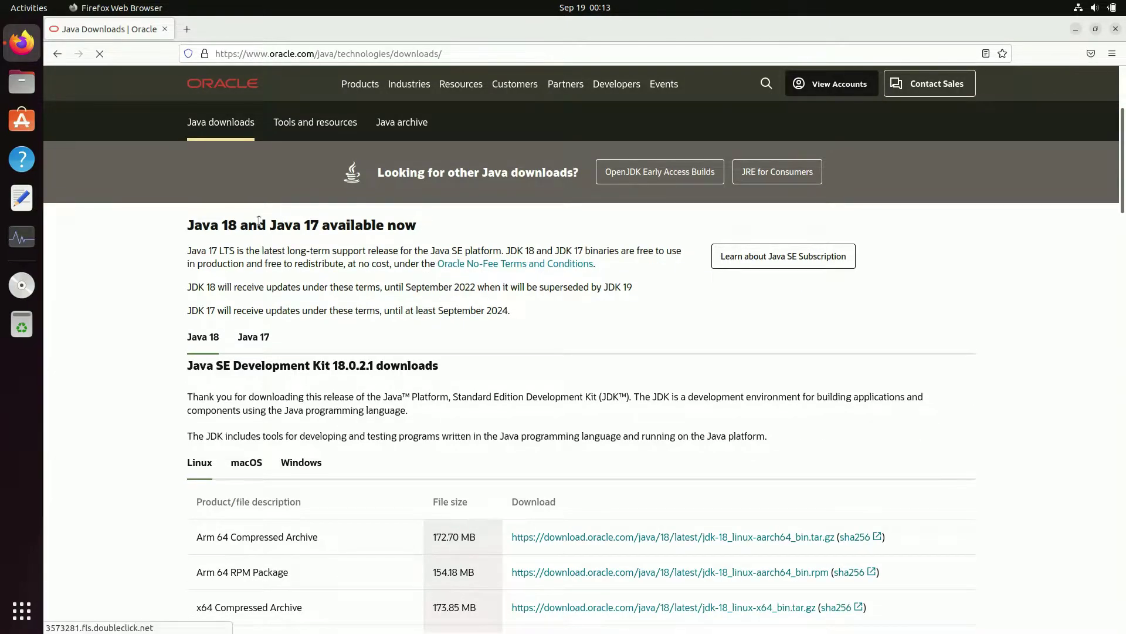
scroll(258, 220, down, 5)
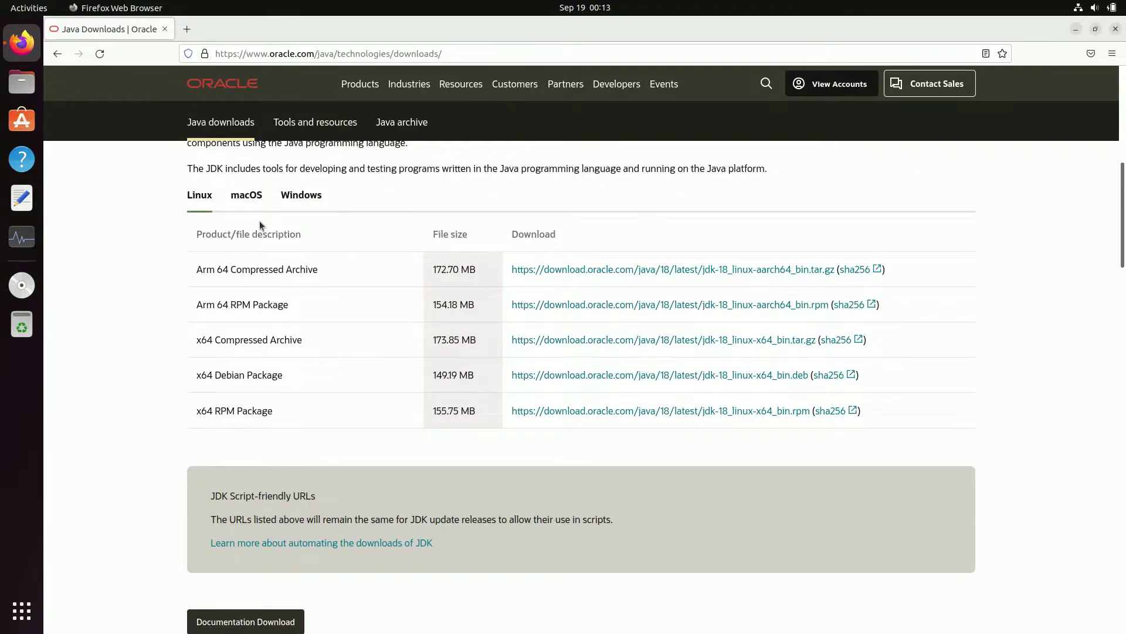
scroll(260, 223, up, 1)
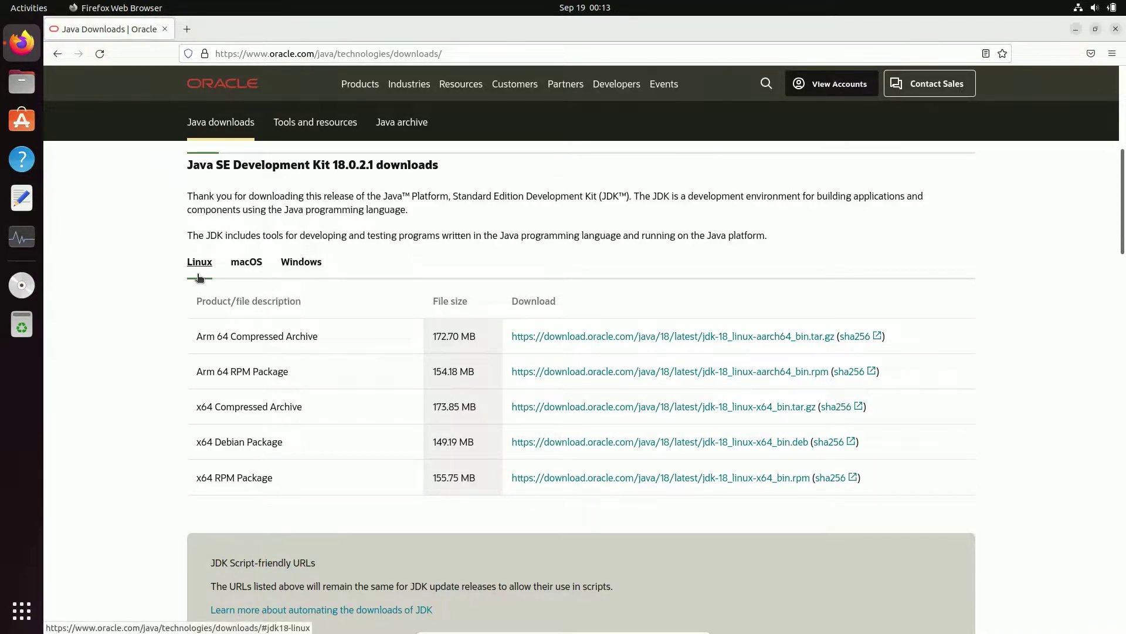
click(536, 447)
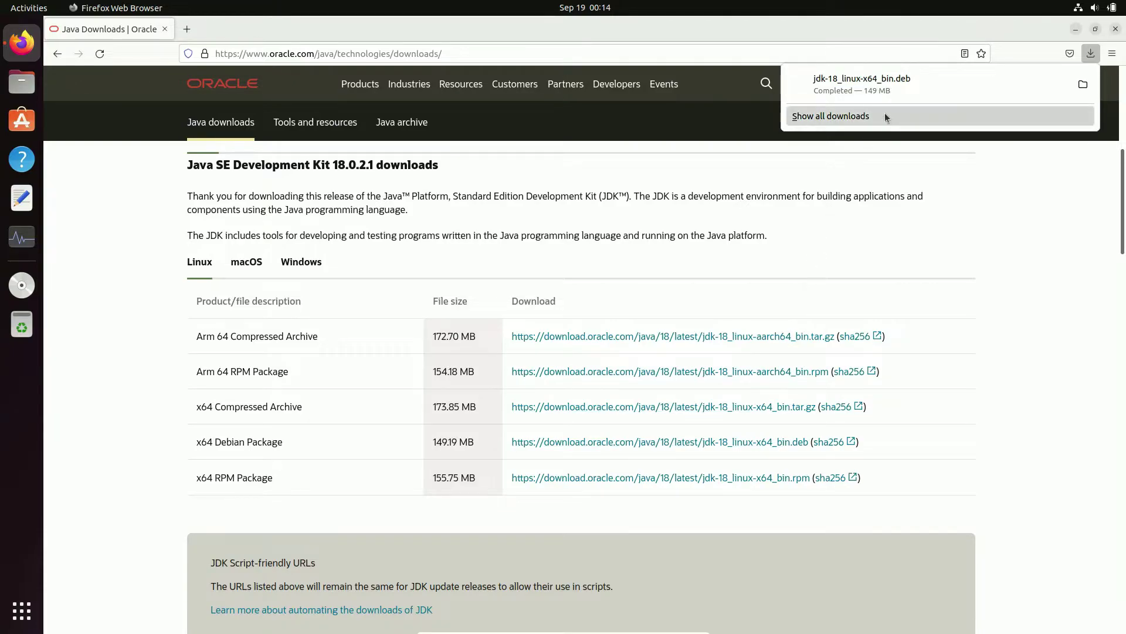
click(848, 115)
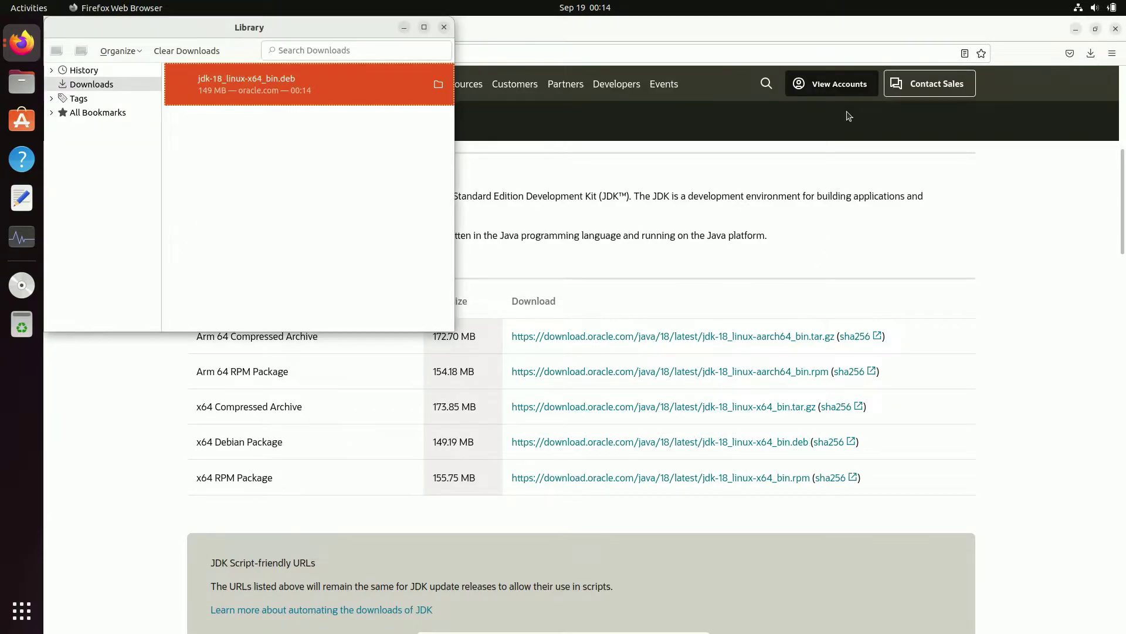
drag(454, 237, 699, 247)
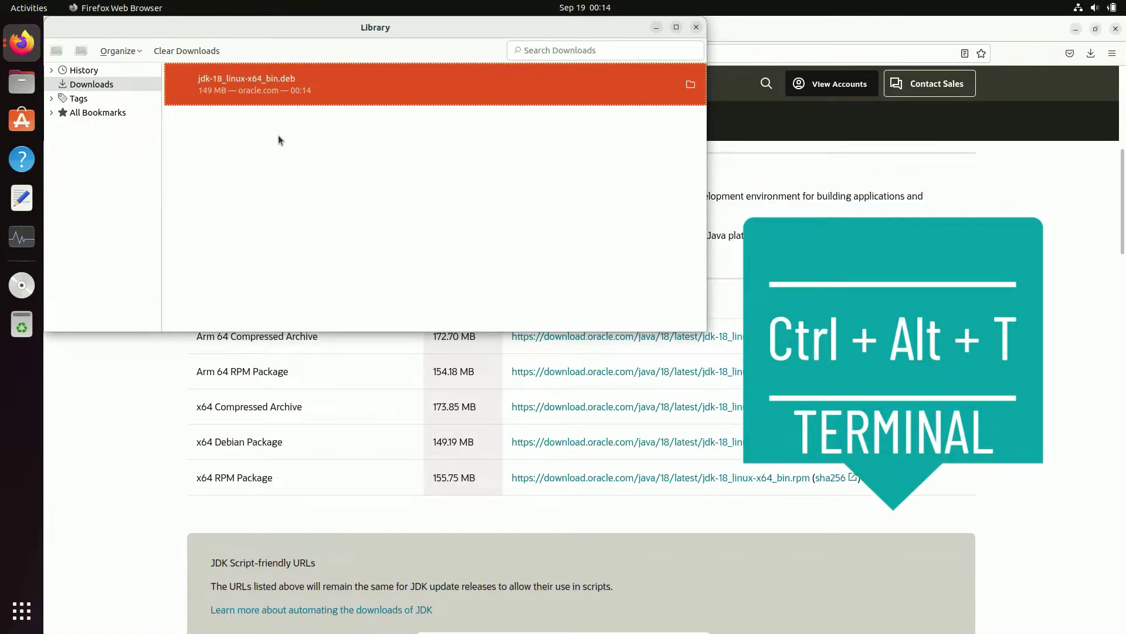
Open a maximized Terminal window and check the installed Java version with java --version
key(ctrl+alt+t)
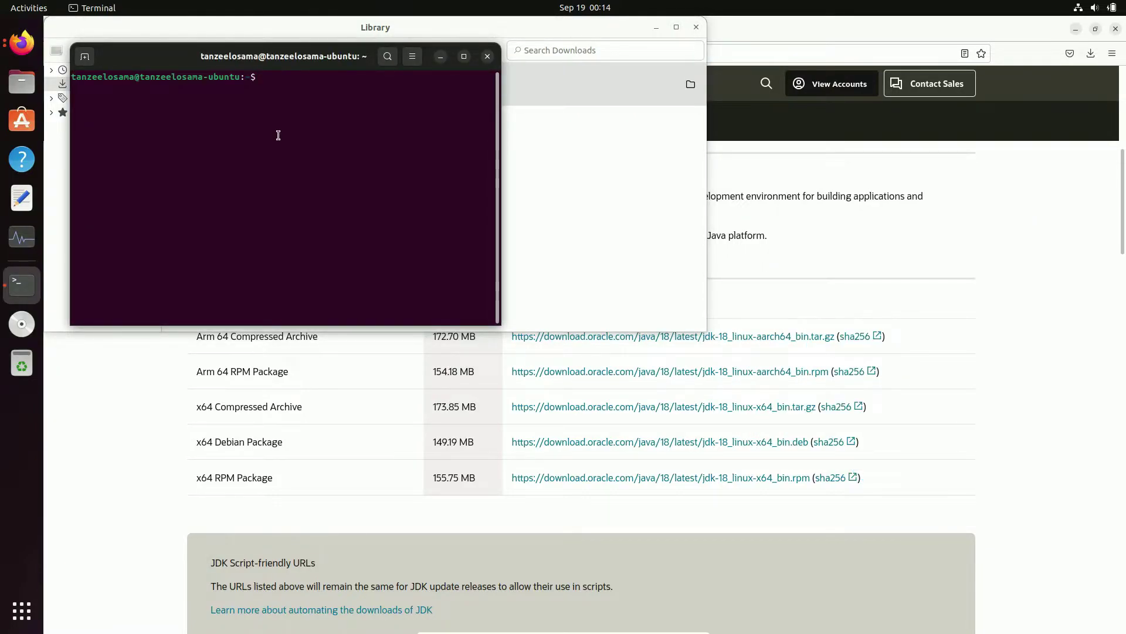
click(464, 57)
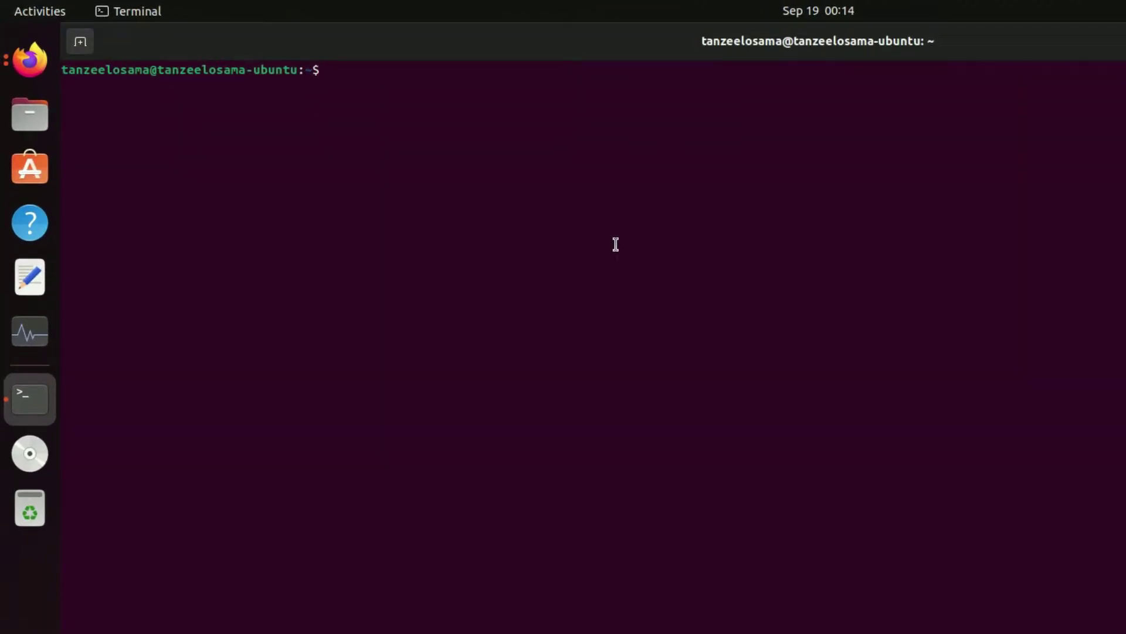
text(java --version)
key(Return)
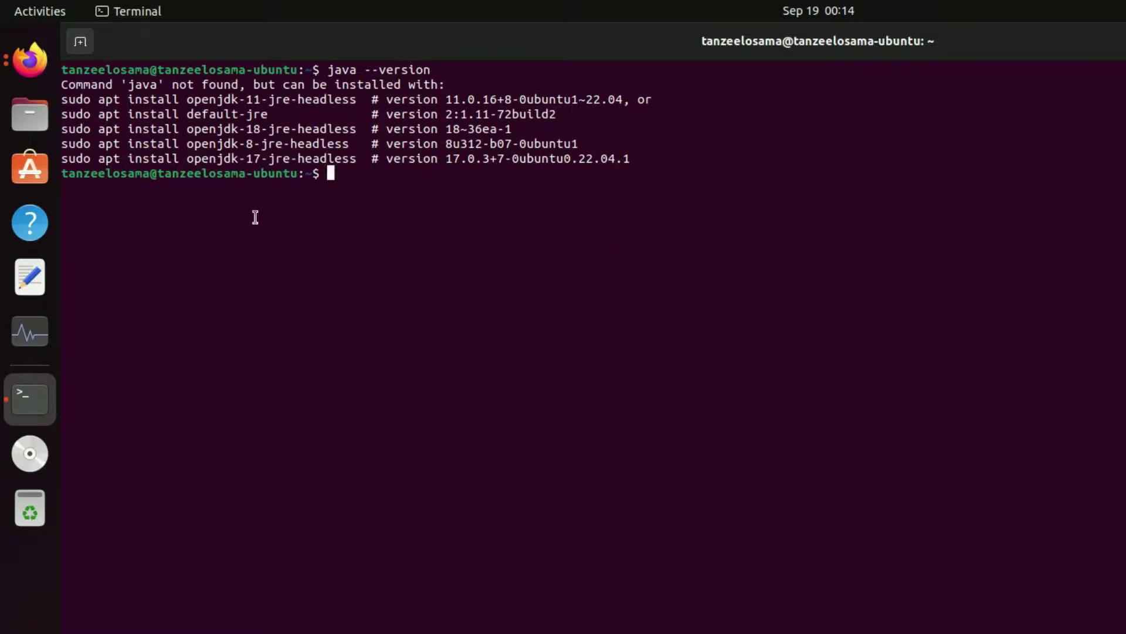
Examine the java --version output and the suggested apt install commands, highlighting the openjdk package name in the last one
drag(77, 84, 345, 83)
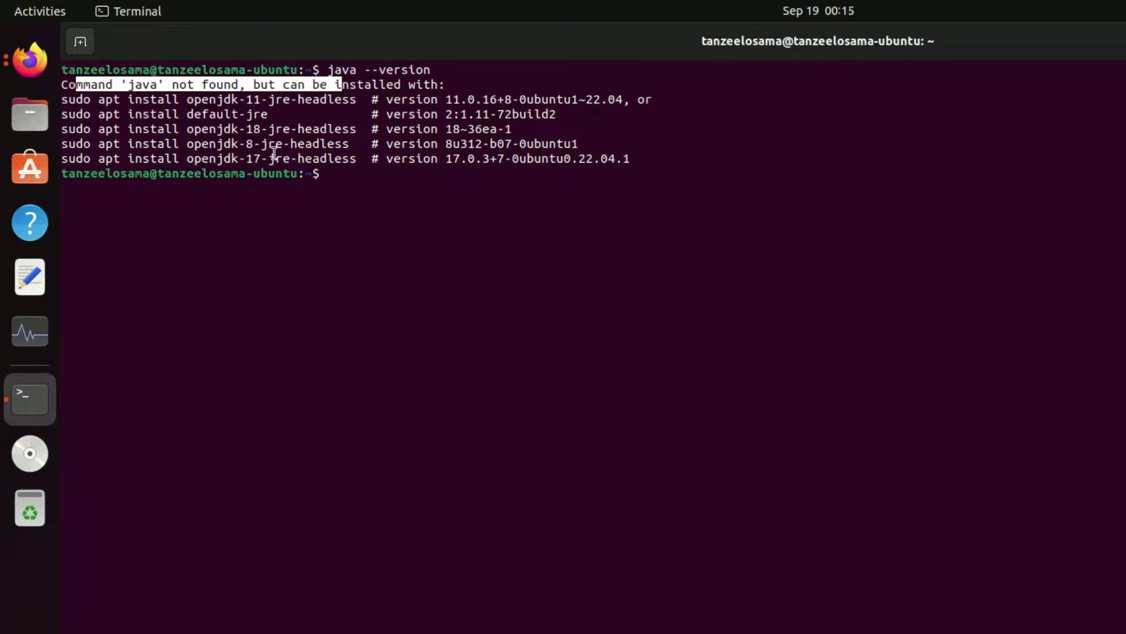
mouse_move(89, 125)
mouse_down()
mouse_move(325, 112)
mouse_move(69, 130)
mouse_up()
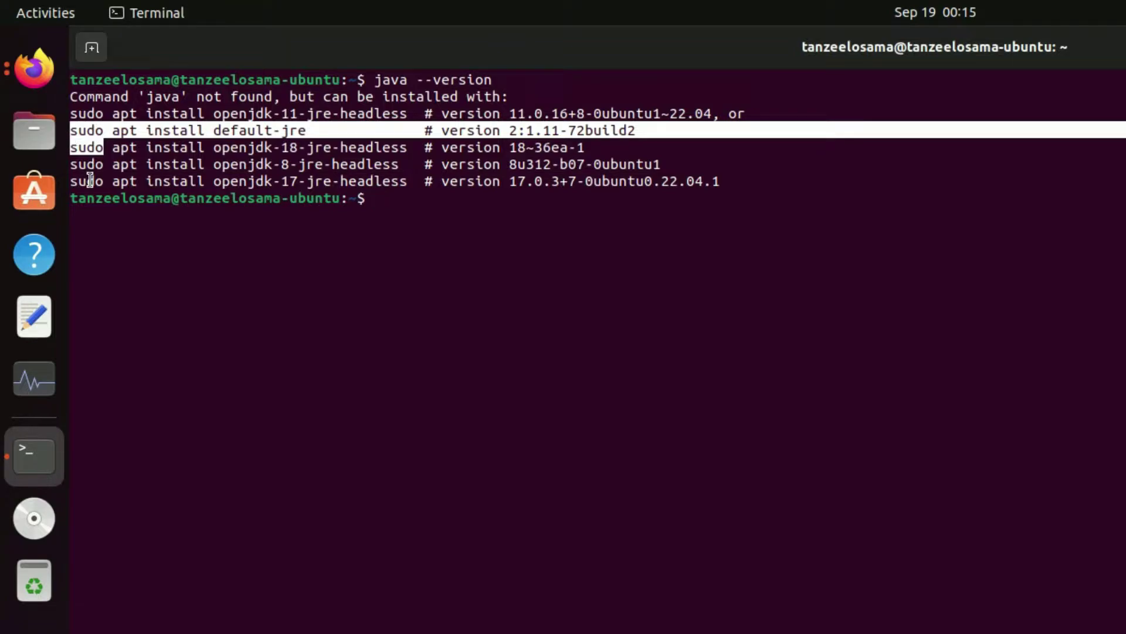
drag(88, 181, 340, 183)
click(247, 185)
drag(214, 182, 274, 183)
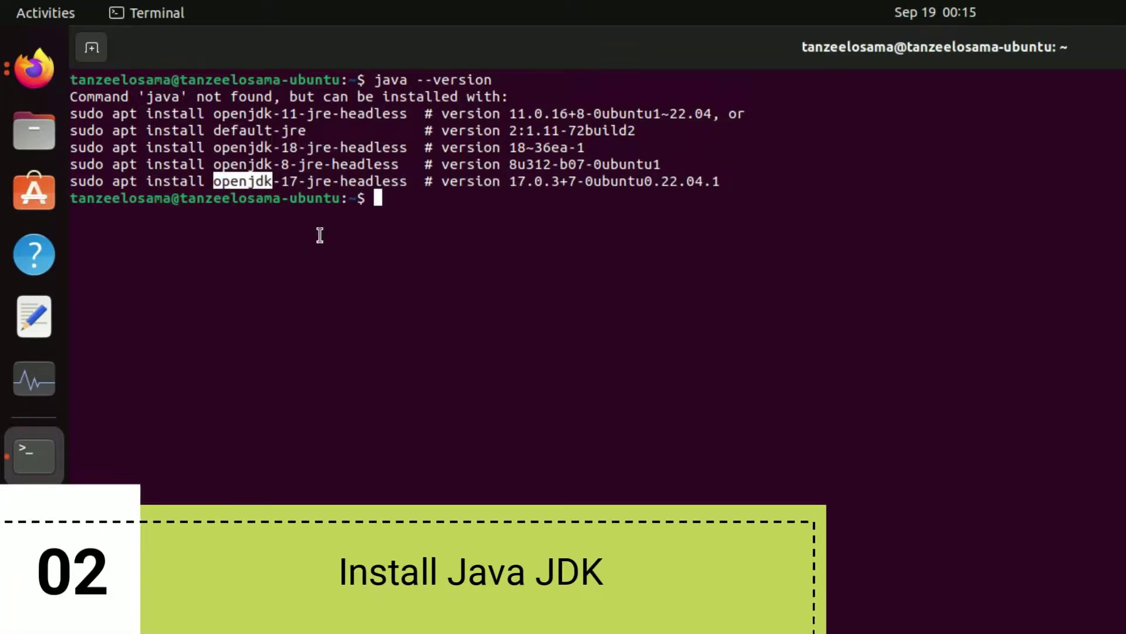
click(412, 202)
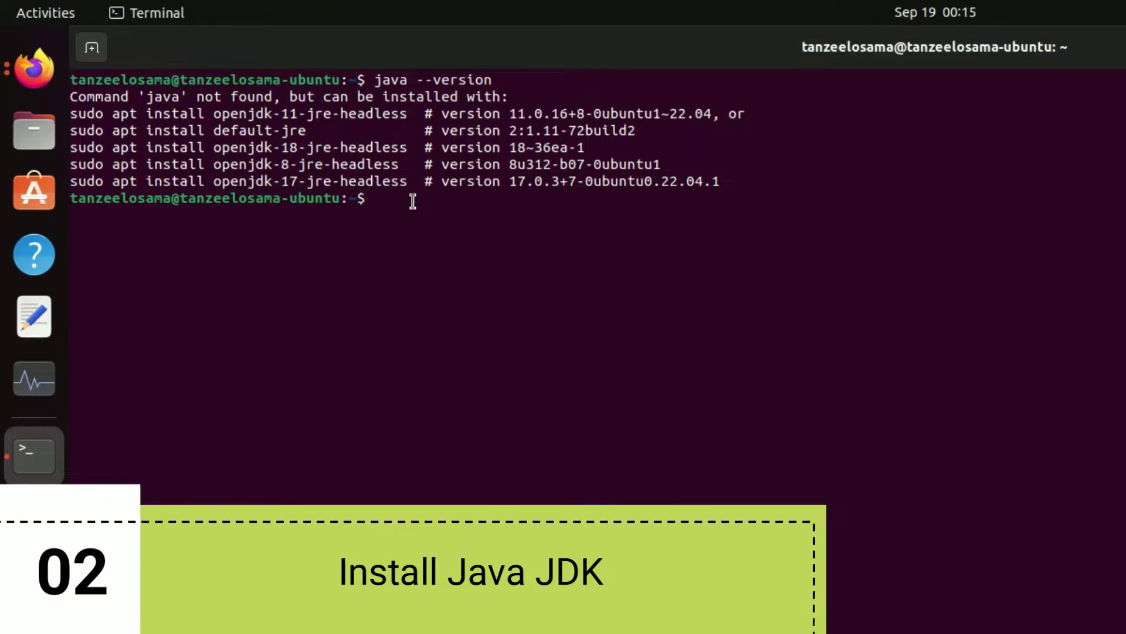
Try to change into the directory Download/ with cd
text(cd )
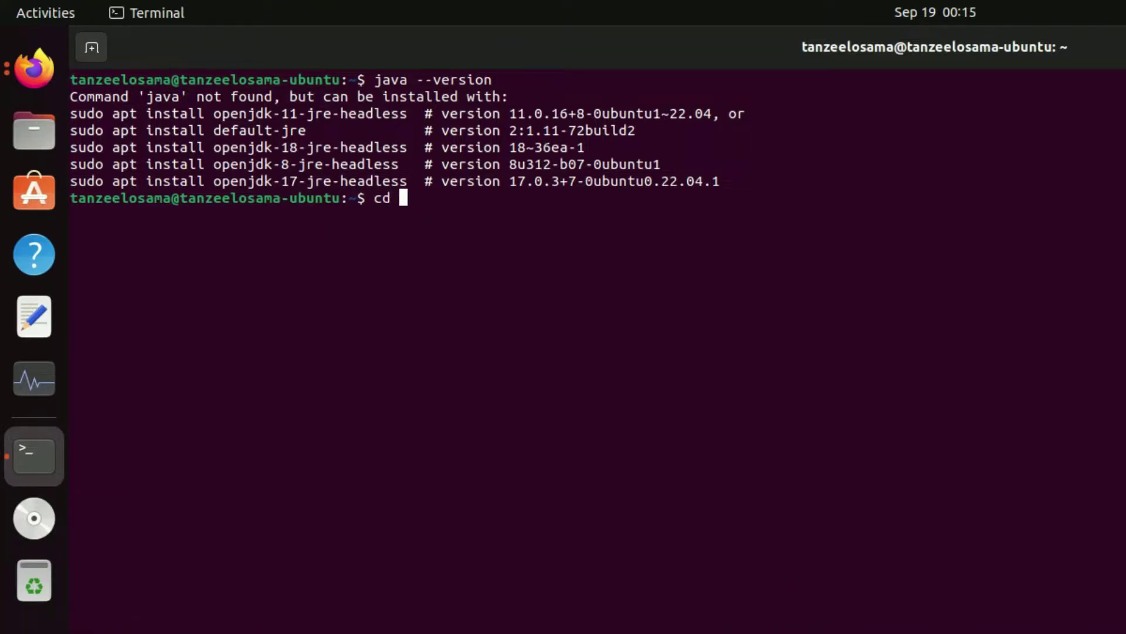
text(Download/)
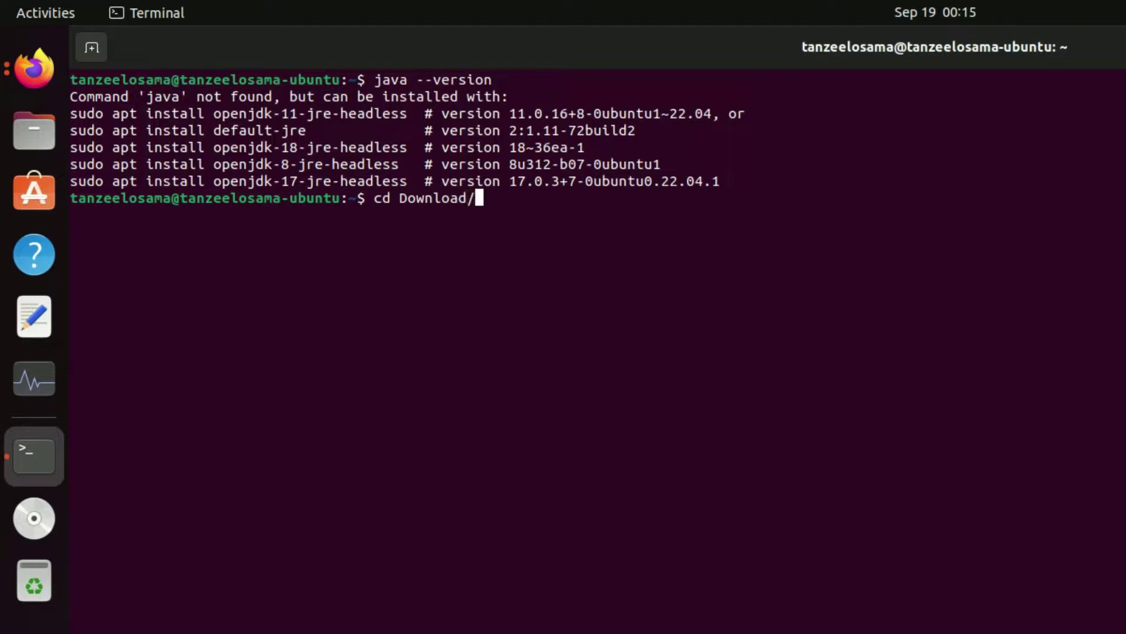
key(Return)
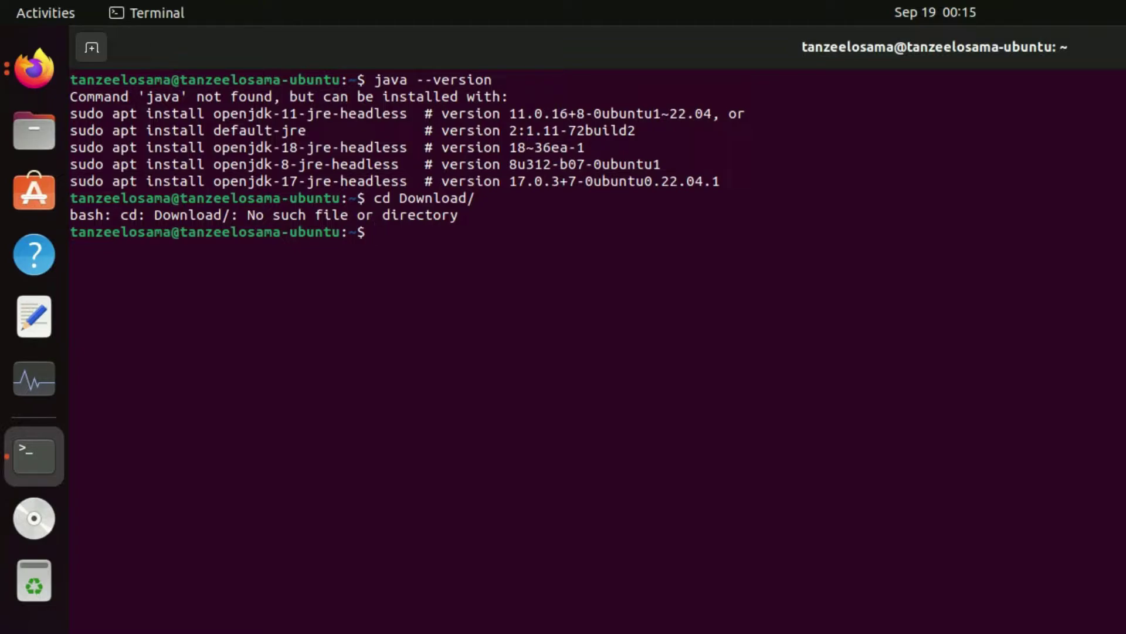
Change into the Downloads/ directory and list its files with ls
text(cd Downloads/)
key(Return)
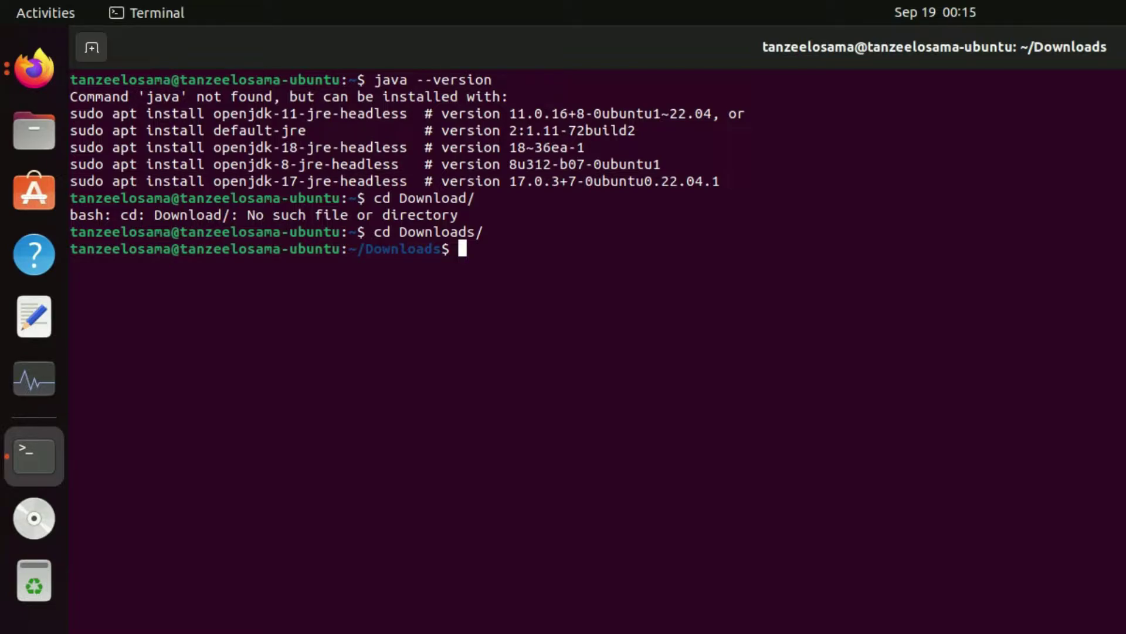
text(ls)
key(Return)
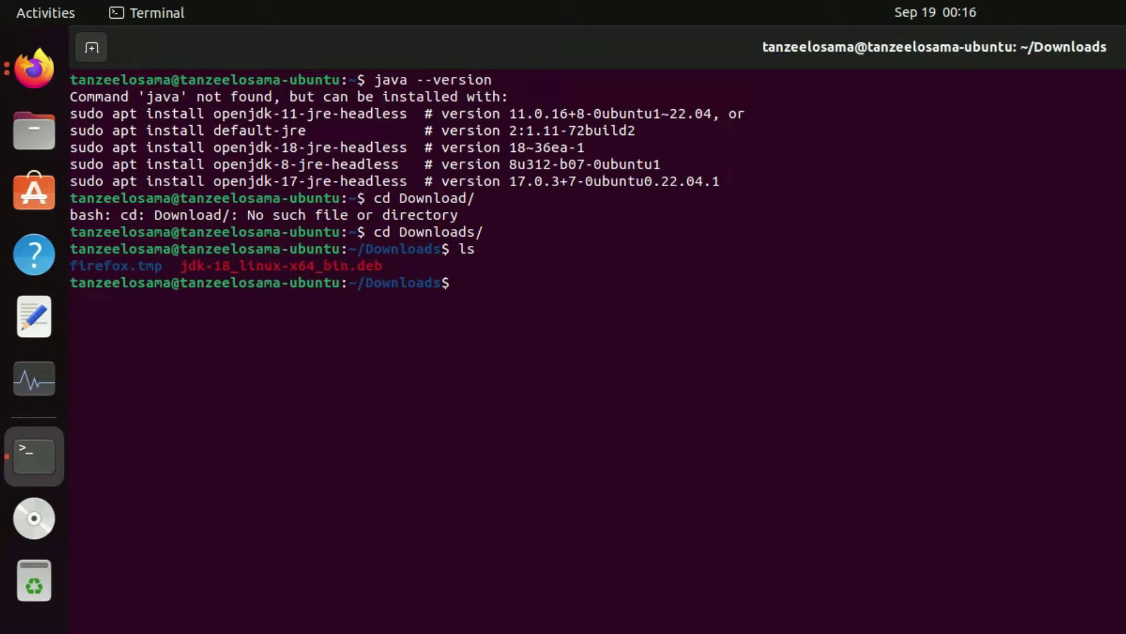
Run sudo dpkg -i on jdk-18_linux-x64_bin.deb, copying the file name from the listing, and enter the sudo password
text(sudo dpkg )
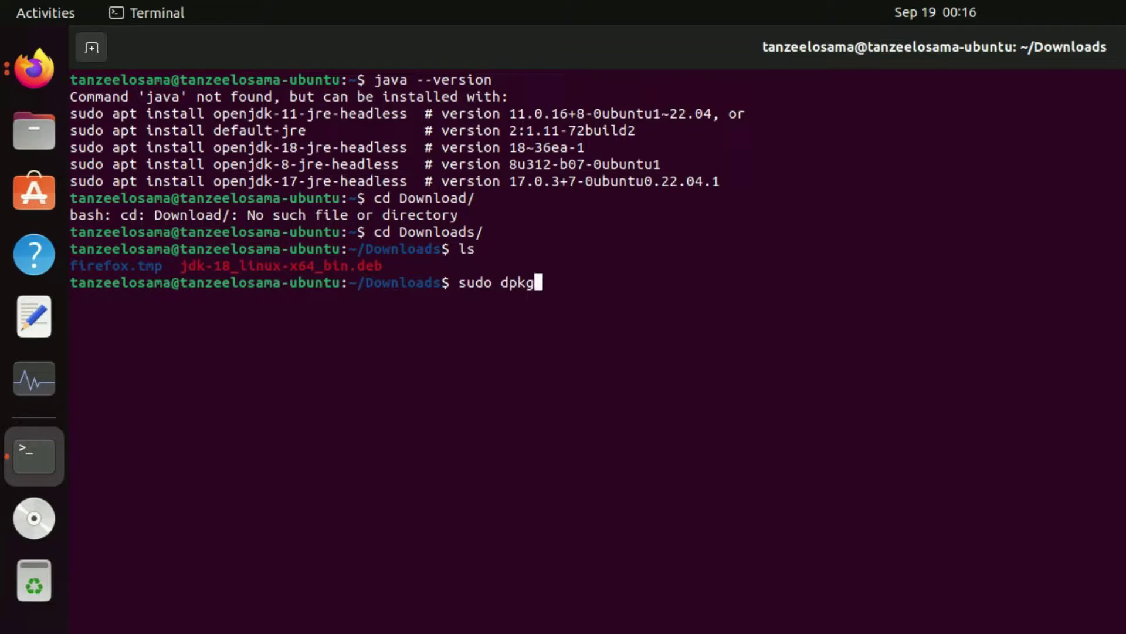
text(-i)
drag(383, 265, 180, 267)
right_click(199, 267)
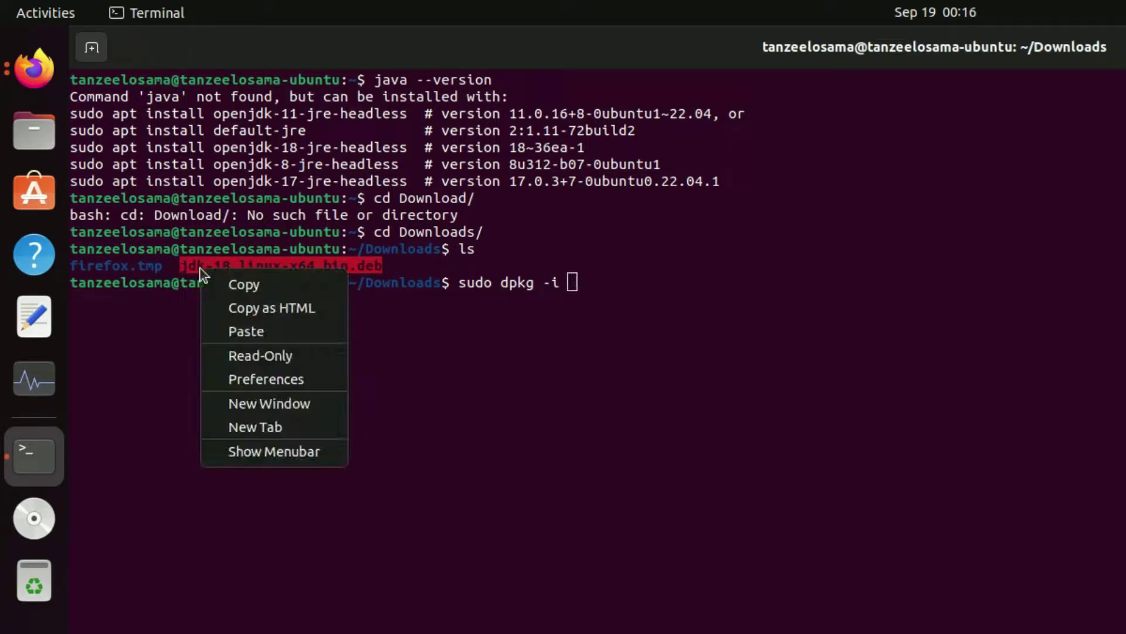
click(241, 287)
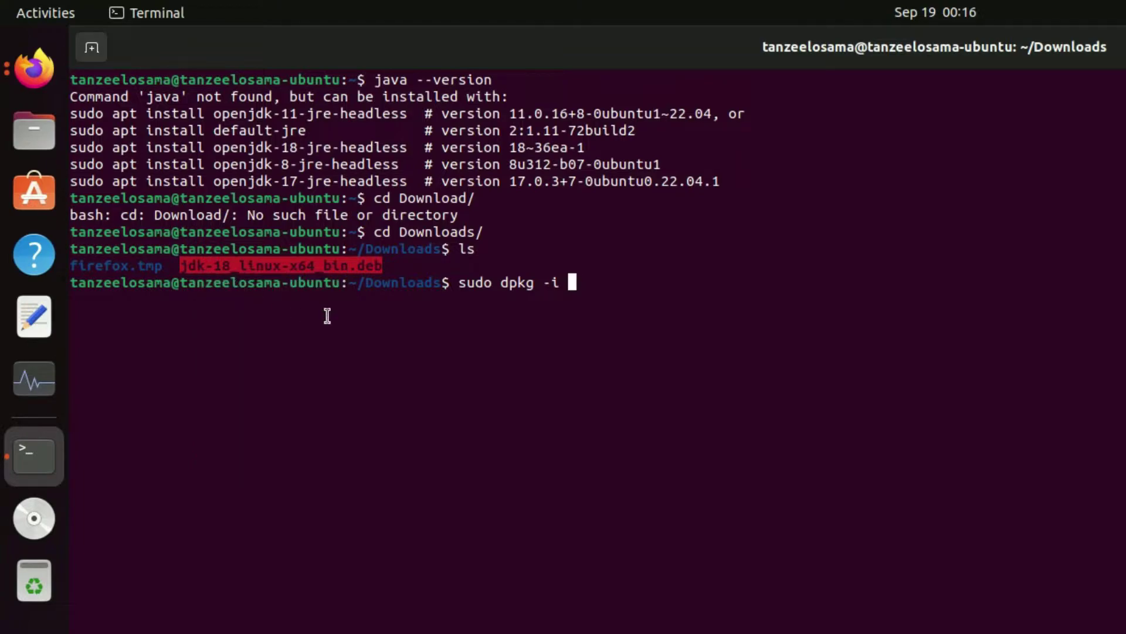
click(596, 284)
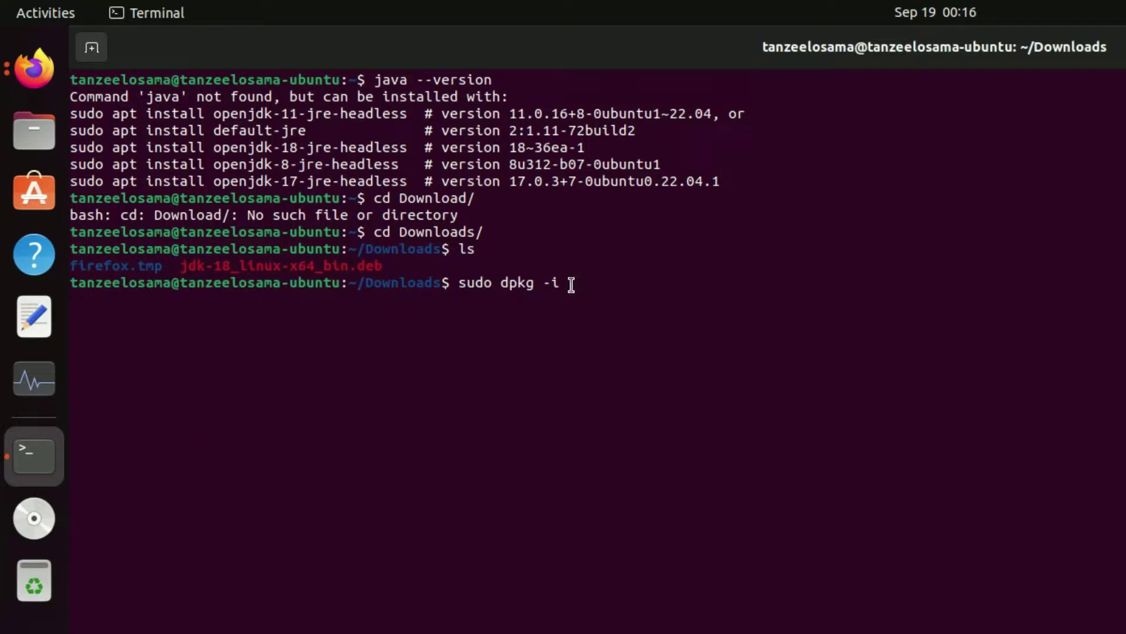
right_click(575, 285)
click(633, 343)
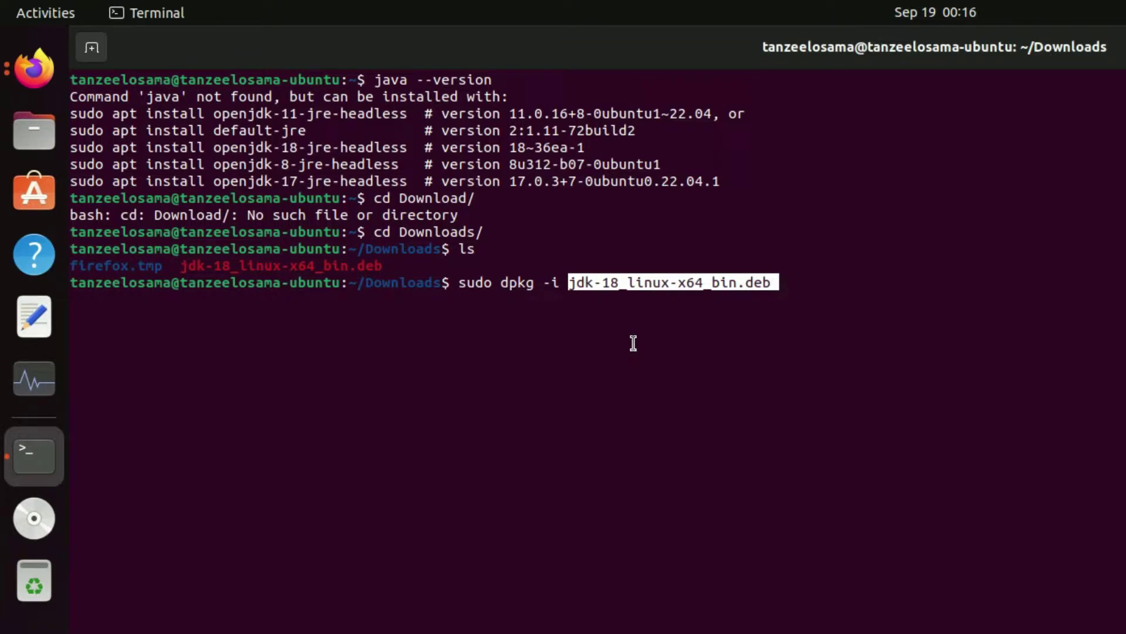
key(Return)
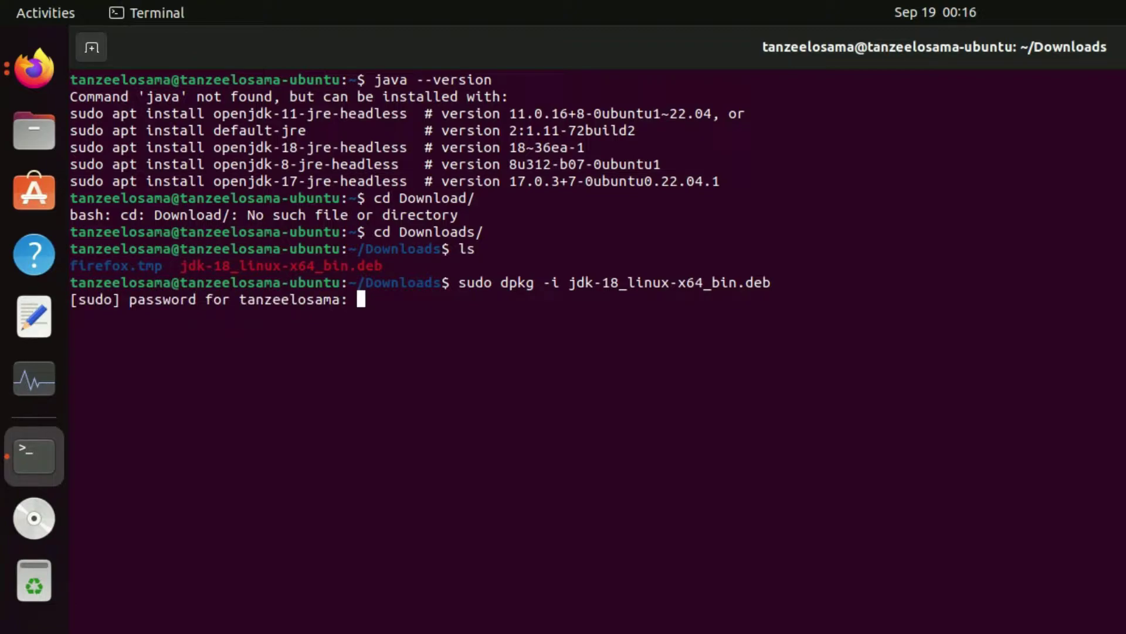
key(Return)
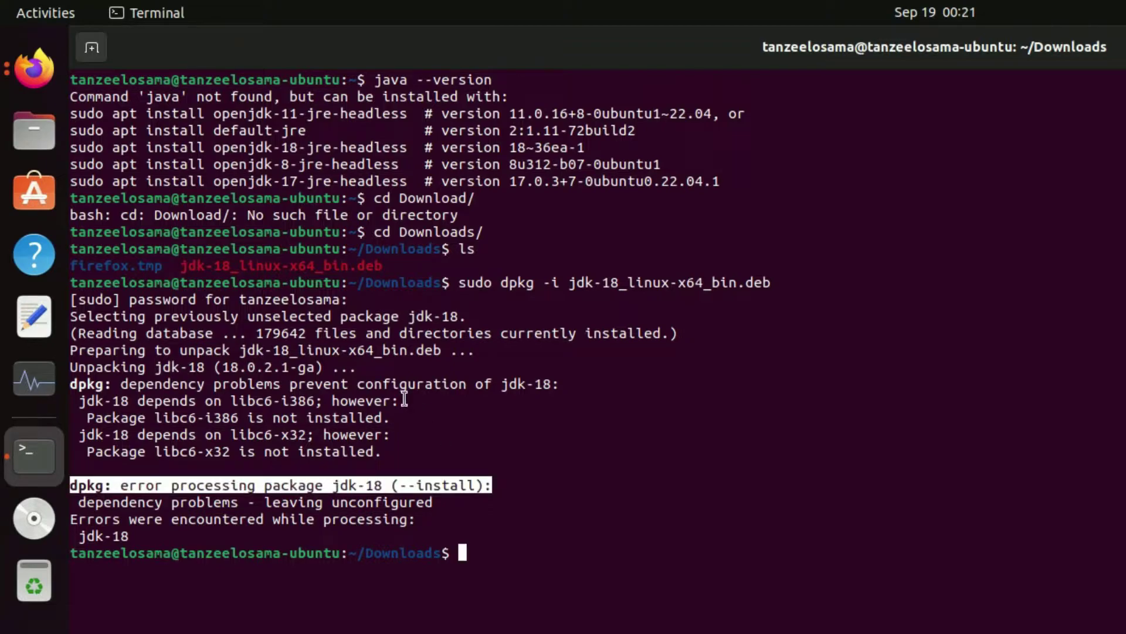
Examine the dpkg dependency messages for jdk-18, highlighting the libc6-i386 line
drag(404, 400, 93, 403)
drag(82, 400, 283, 400)
click(214, 399)
drag(81, 400, 392, 401)
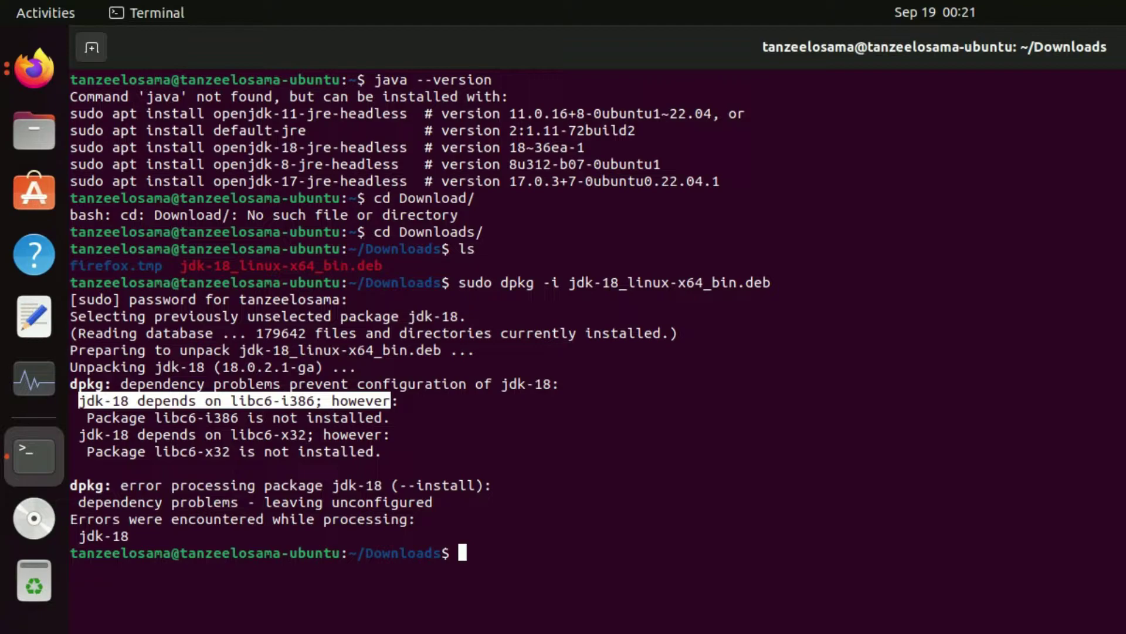
Refresh the package lists with sudo apt-get update
text(sudeo apt-get update)
key(Return)
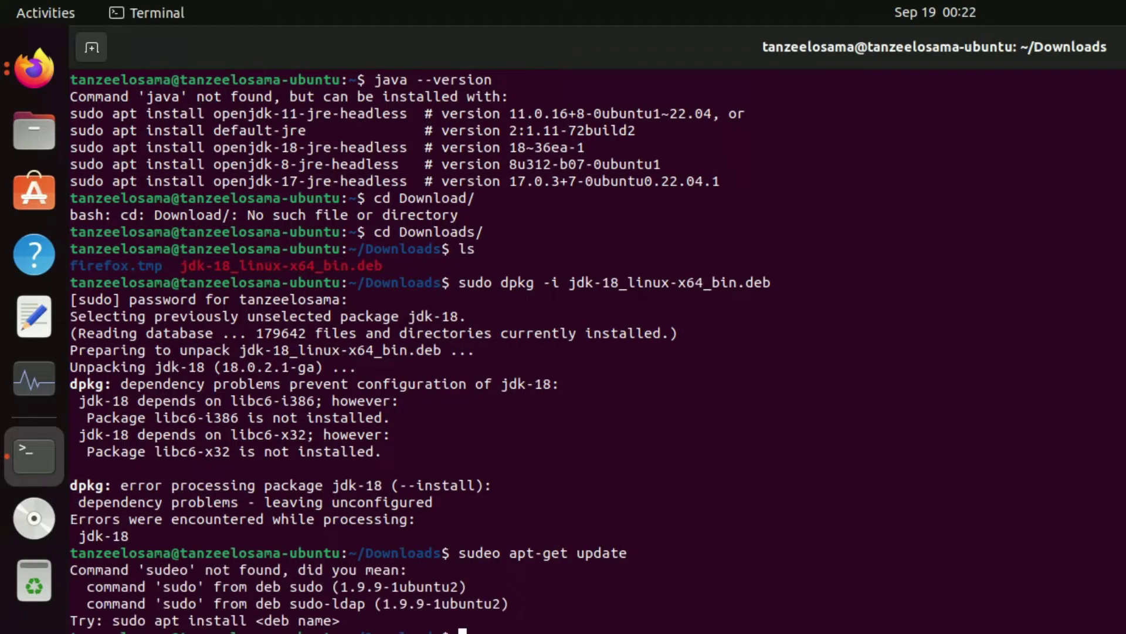
text(sudo apt-get update)
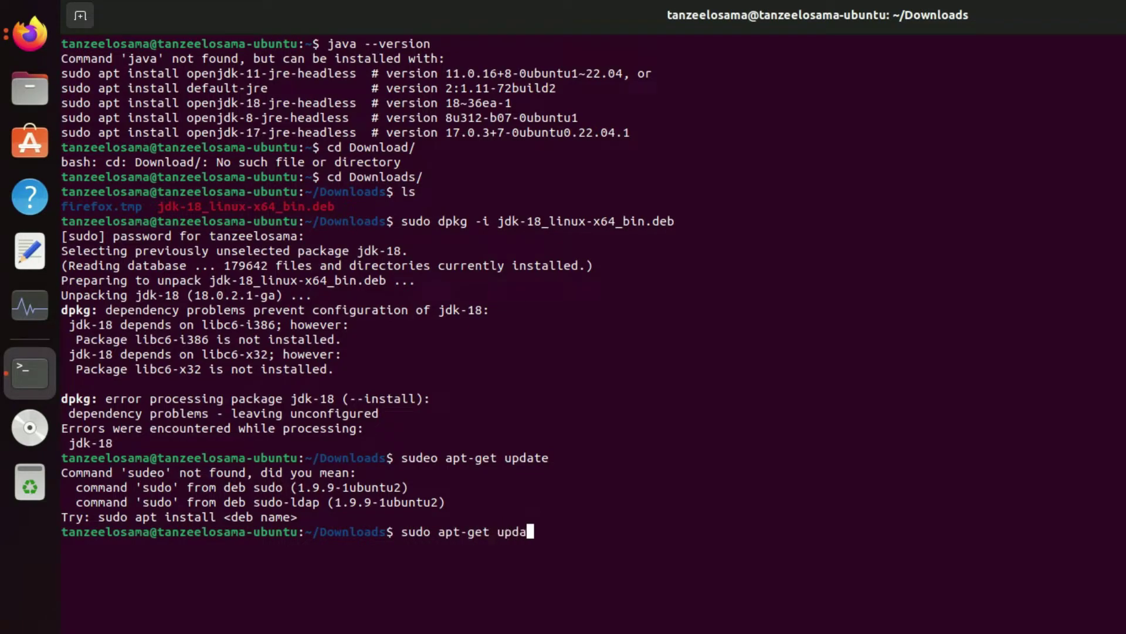
key(Return)
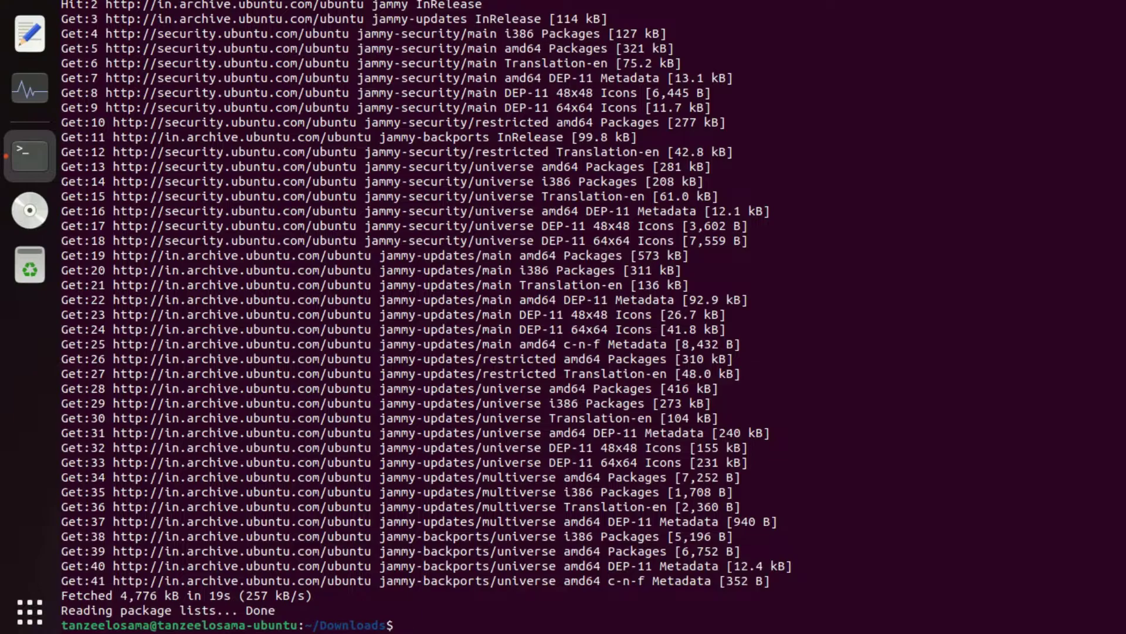
Clear the apt package cache with sudo apt-get clean and run sudo apt-get autoremove
text(sudo apt-get clean)
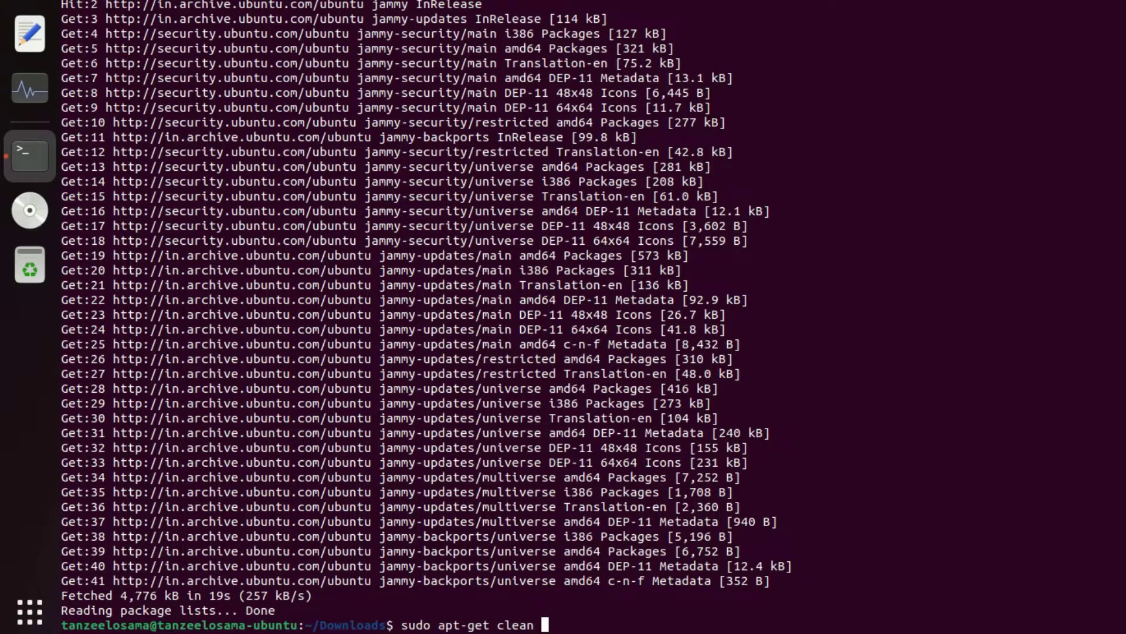
key(Return)
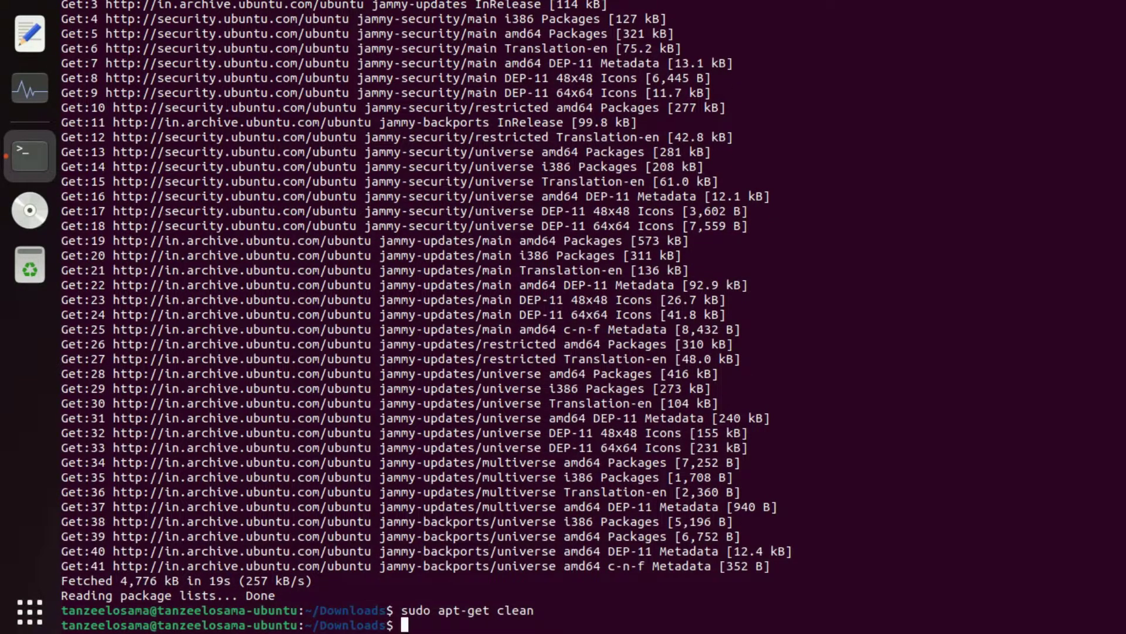
text(sudo apt-get )
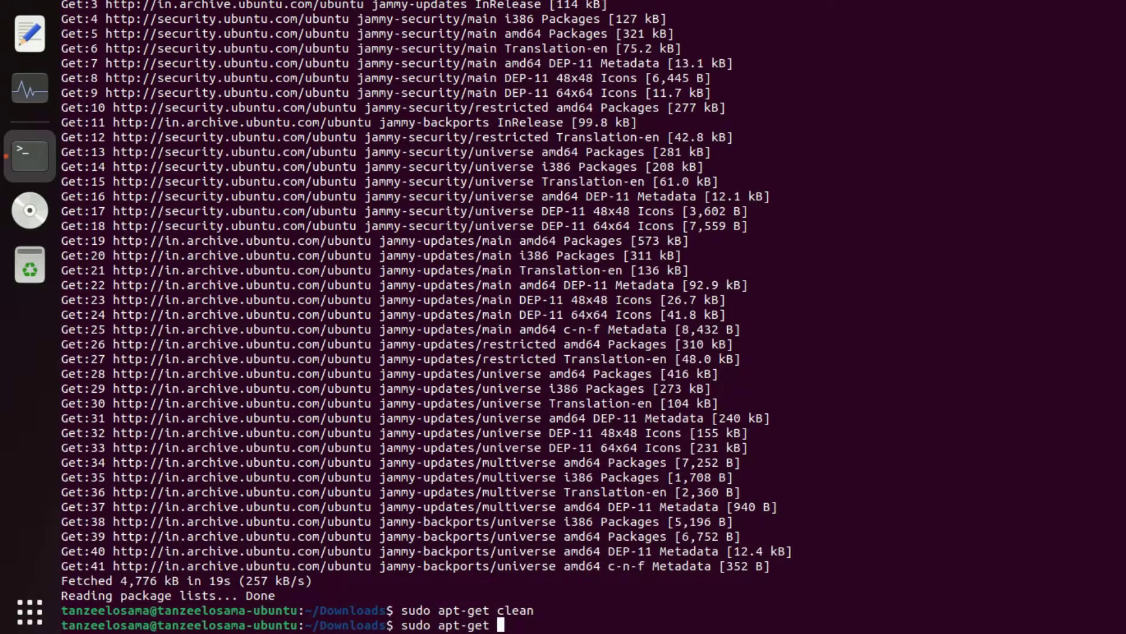
text(autoremove)
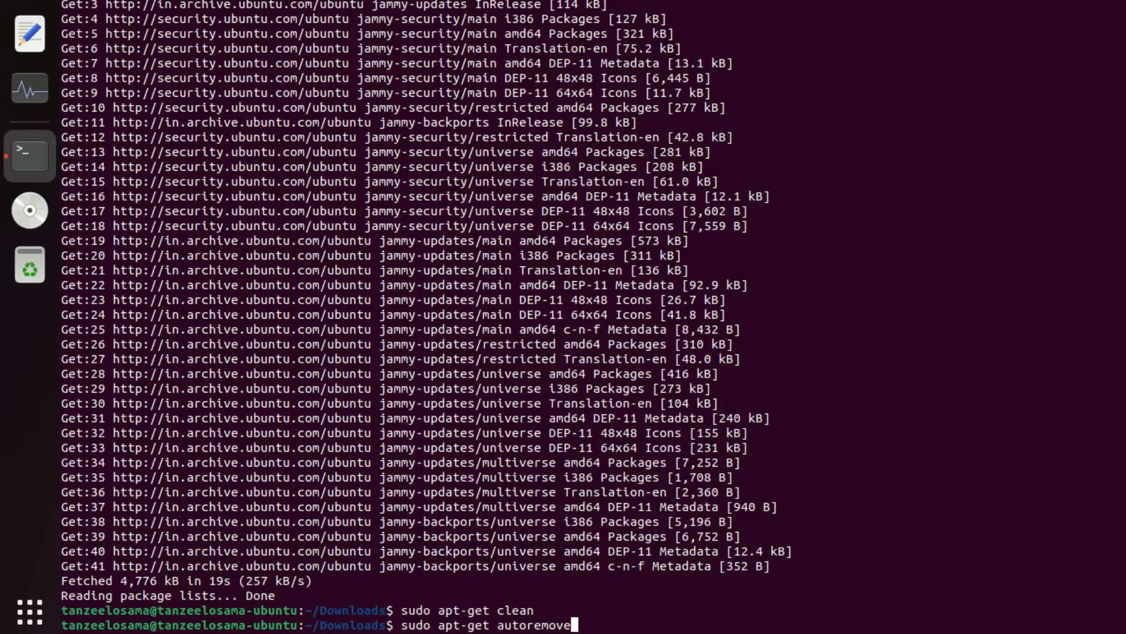
key(Return)
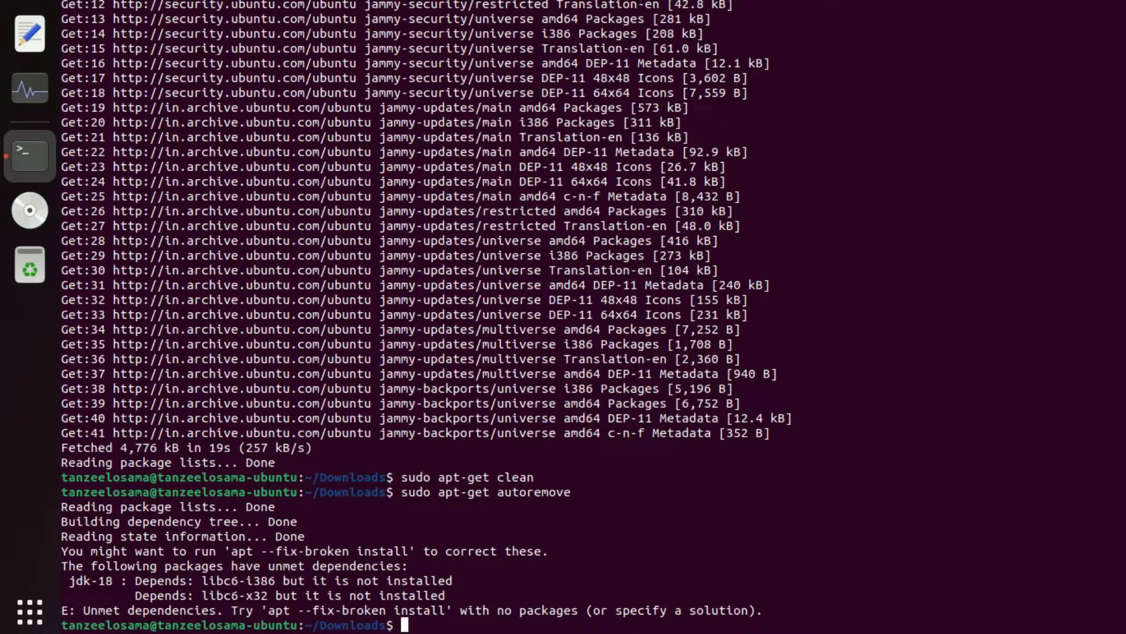
Install the missing jdk-18 dependencies with sudo apt --fix-broken install, answering y to continue
text(su)
text(do apt -)
text(-fix-broke)
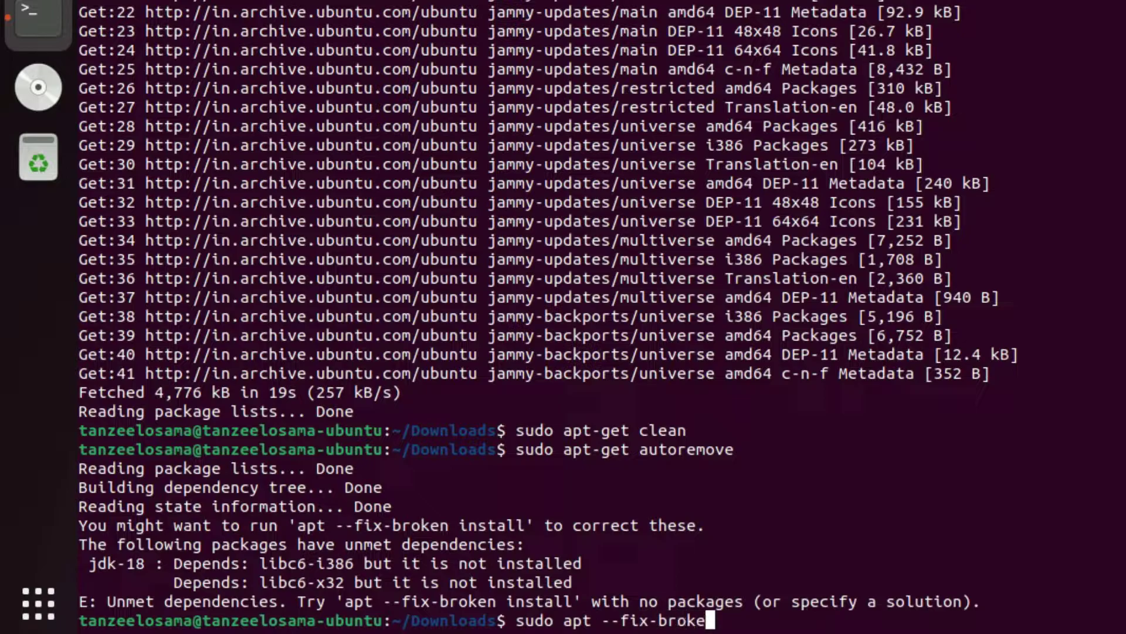
text(n install)
key(Return)
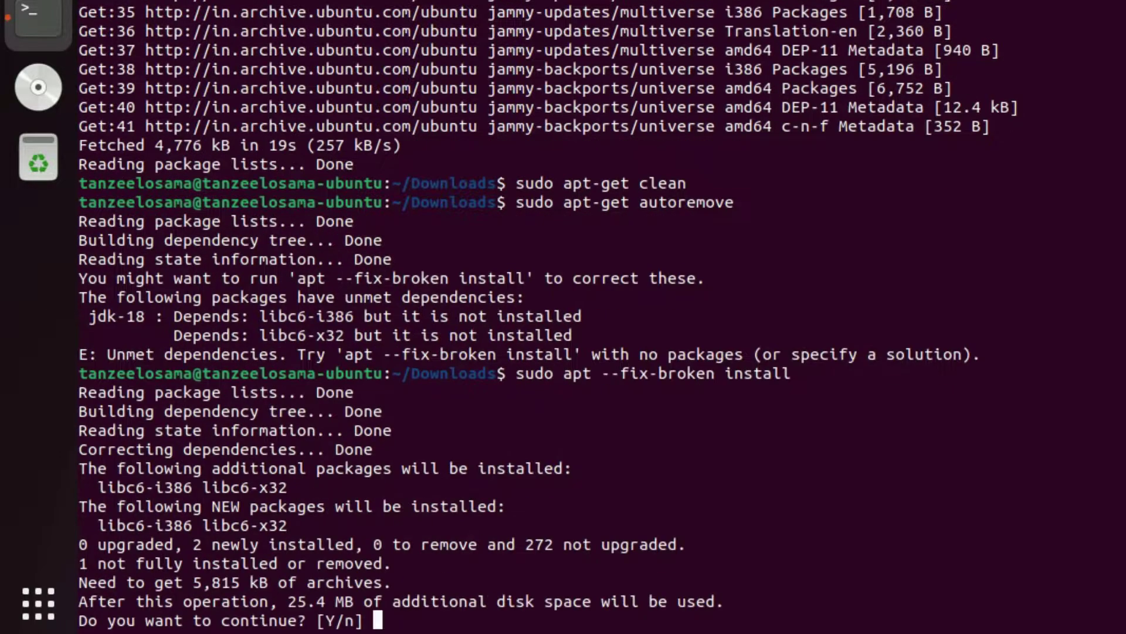
text(y)
key(Return)
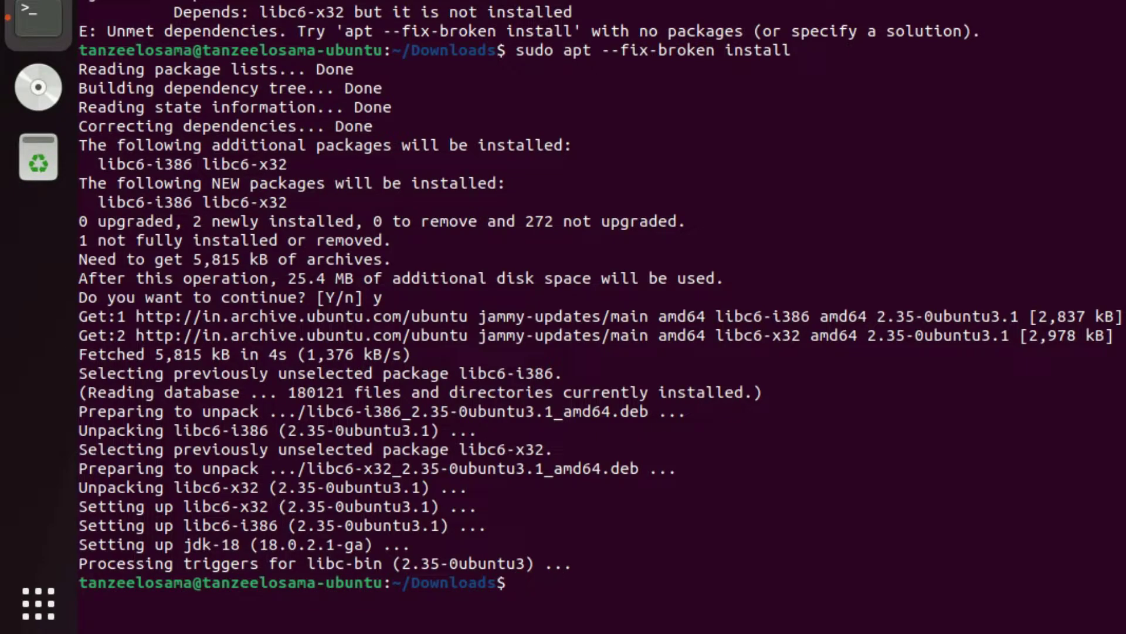
Recall and rerun sudo dpkg -i jdk-18_linux-x64_bin.deb from the command history
key(Up)
key(Up)
key(Up)
key(Up)
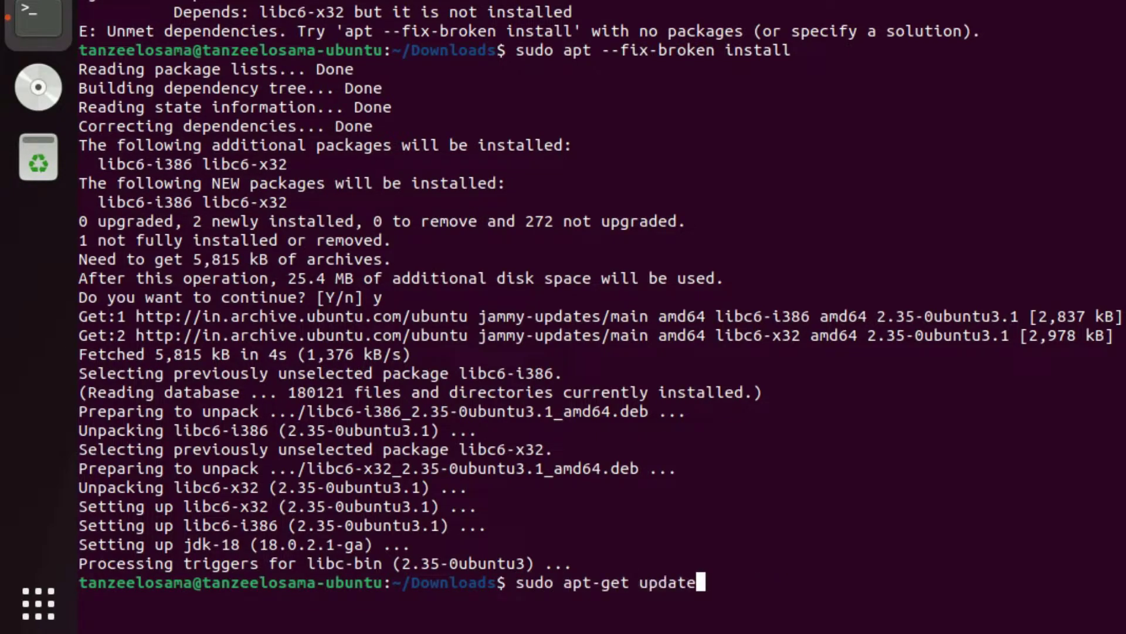
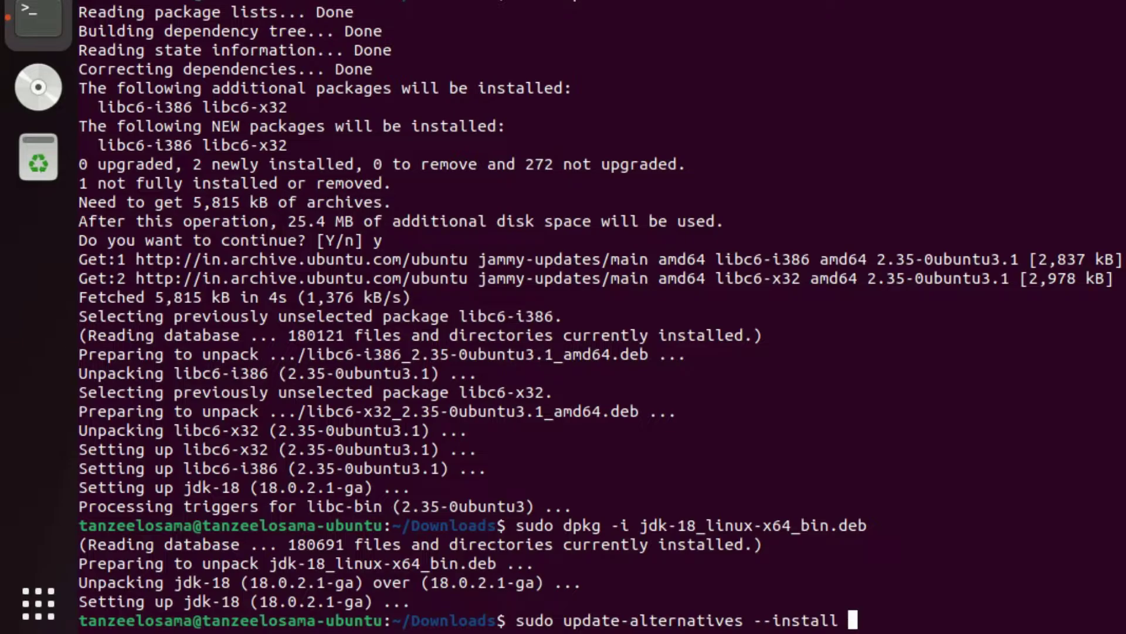
Register the java alternative with sudo update-alternatives --install /usr/bin/java java /usr/lib/jvm/jdk-18/bin/java 1
text(sr/bin)
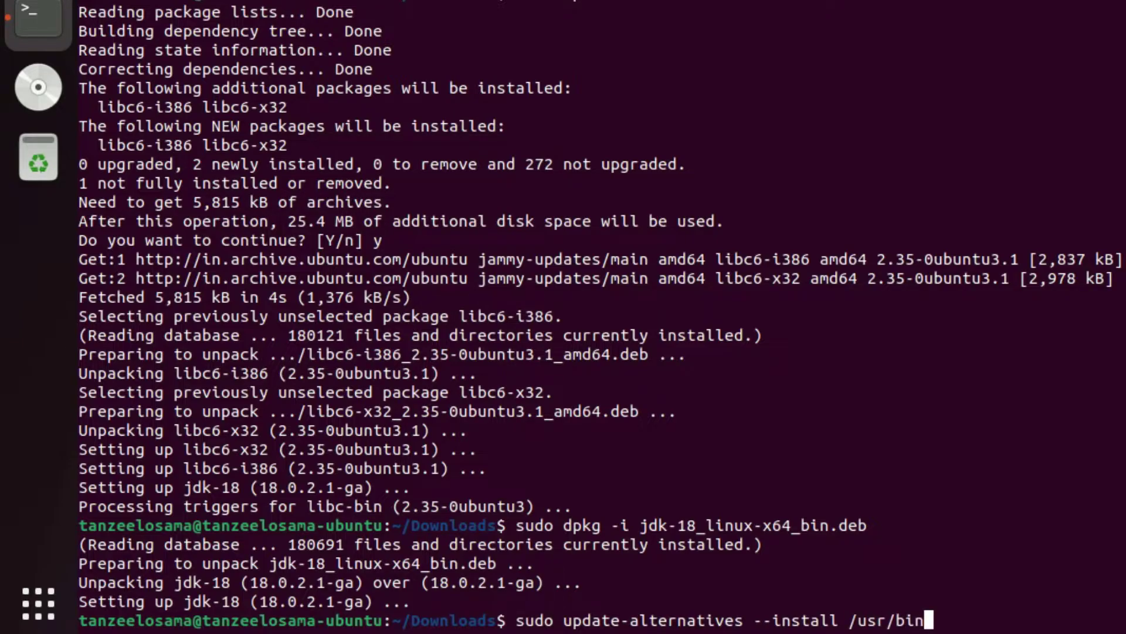
text(/java java )
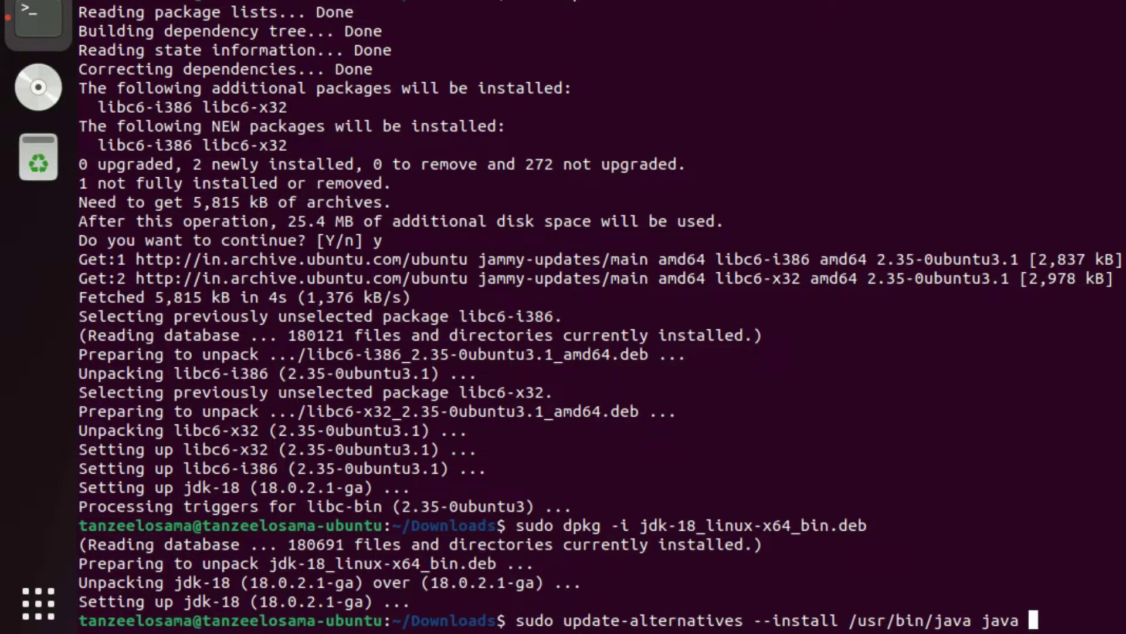
text(/usr/li)
text(b)
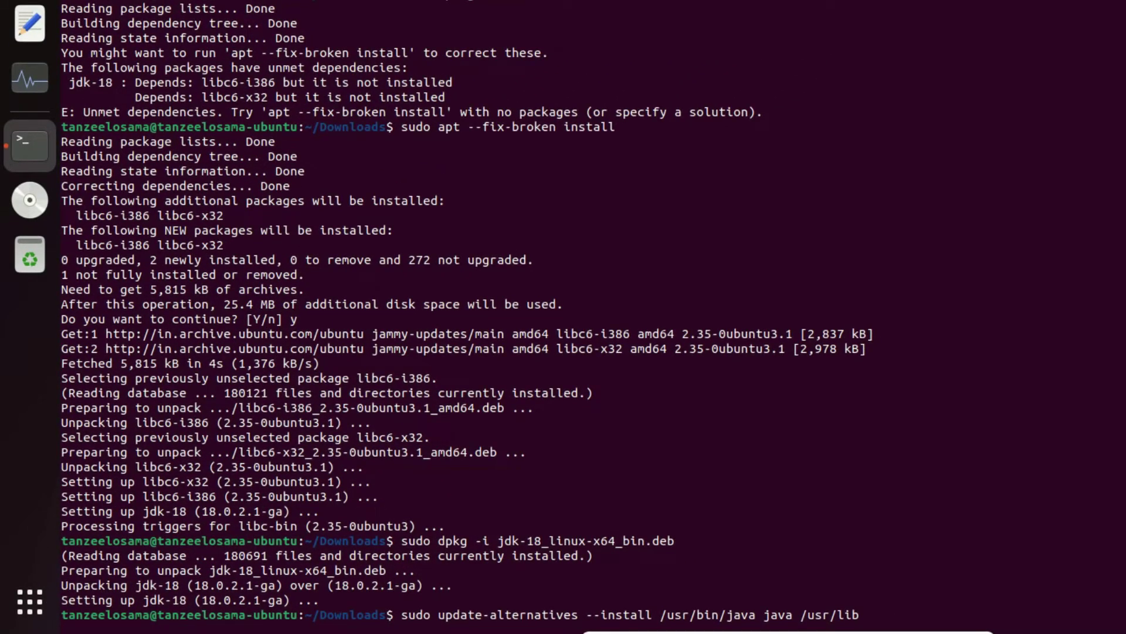
text(/jvm/jd)
text(k)
text(-18/)
text(bin/)
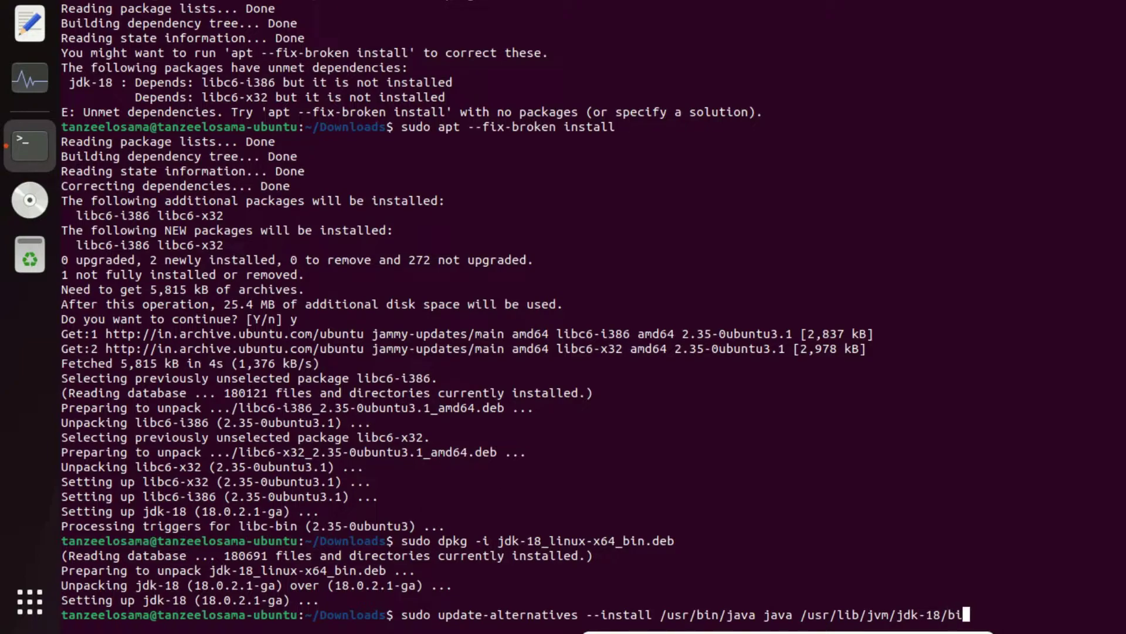
text(java 1)
key(Return)
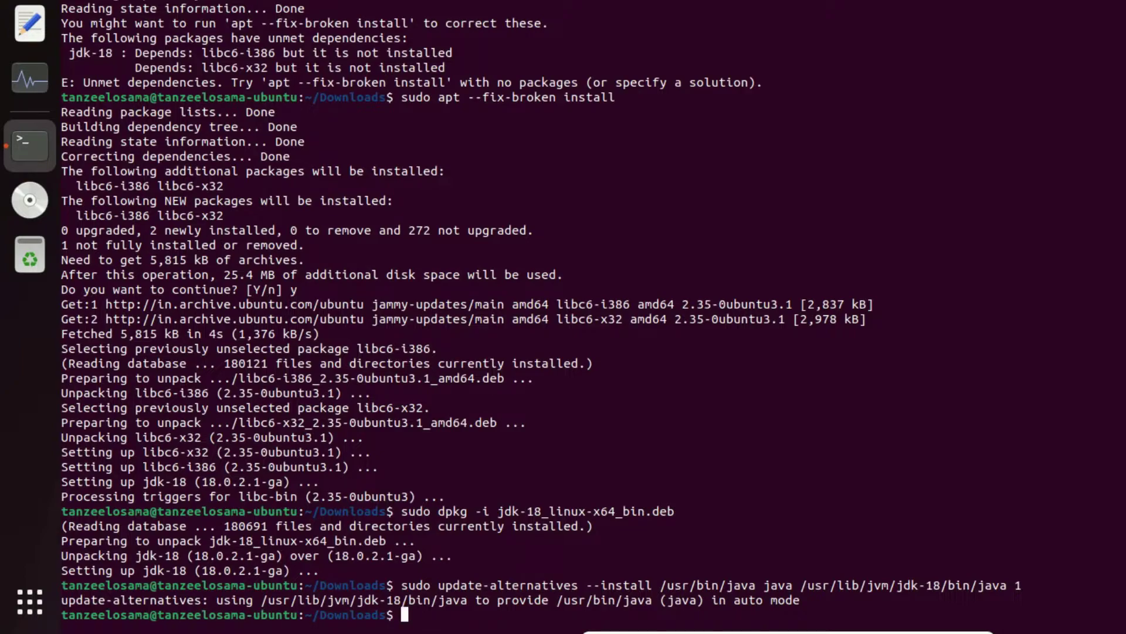
Reuse the previous command for javac, running sudo update-alternatives --install /usr/bin/javac javac /usr/lib/jvm/jdk-18/bin/javac 1
key(Up)
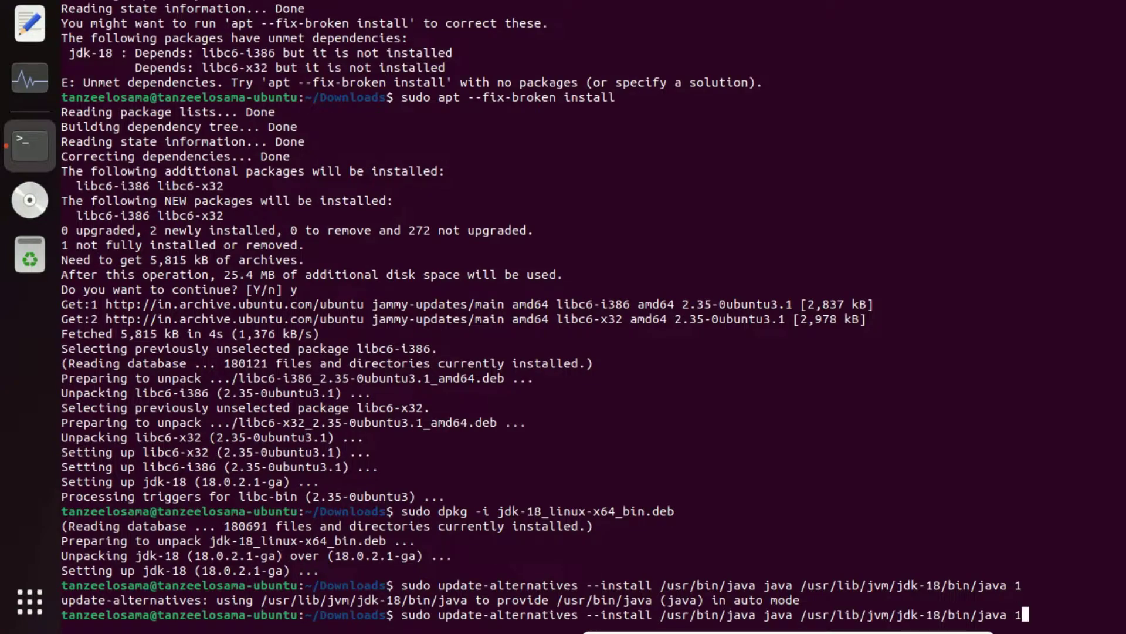
key(Left)
key(Left)
key(Left)
key(Left)
key(Left)
key(Left)
key(Left)
key(Left)
key(Left)
key(Left)
key(Left)
key(Left)
key(Left)
key(Left)
key(Left)
key(Left)
key(Left)
key(Left)
key(Left)
key(Left)
key(Left)
key(Left)
key(Left)
key(Left)
key(Left)
key(Left)
key(Left)
key(Left)
key(Left)
key(Left)
key(Left)
key(Left)
text(c)
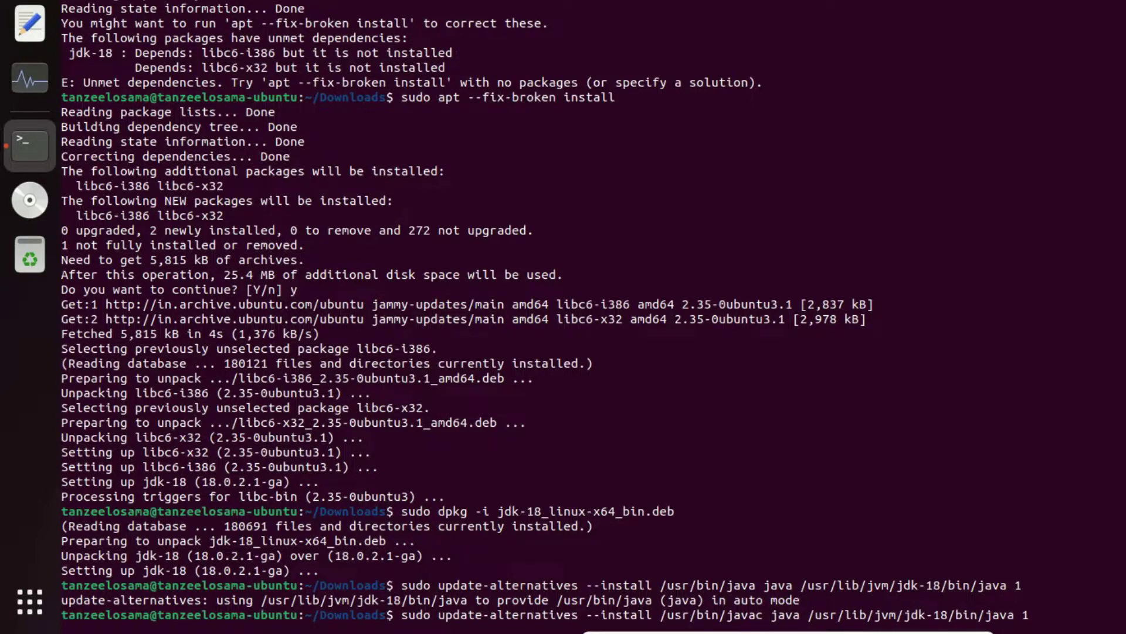
key(Right)
key(Right)
key(Right)
key(Right)
key(Right)
text(c)
key(Right)
key(Right)
key(Right)
key(Right)
key(Right)
key(Right)
key(Right)
key(Right)
key(Right)
key(Right)
key(Right)
key(Right)
key(Right)
key(Right)
key(Right)
key(Right)
key(Right)
key(Right)
key(Right)
key(Right)
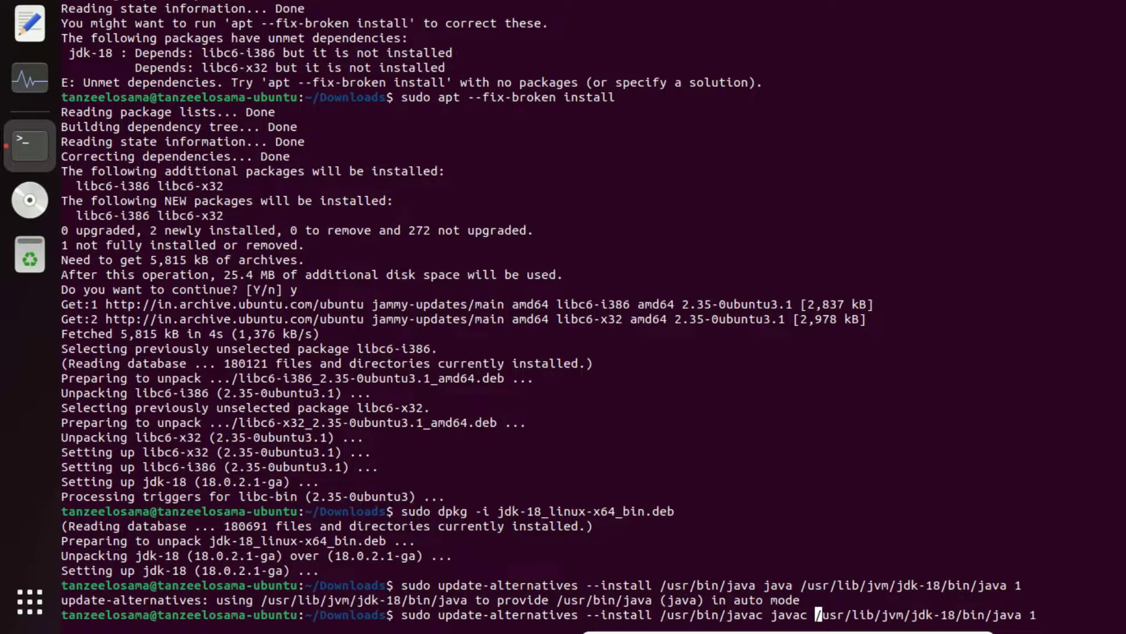
key(Right)
text(c)
key(Return)
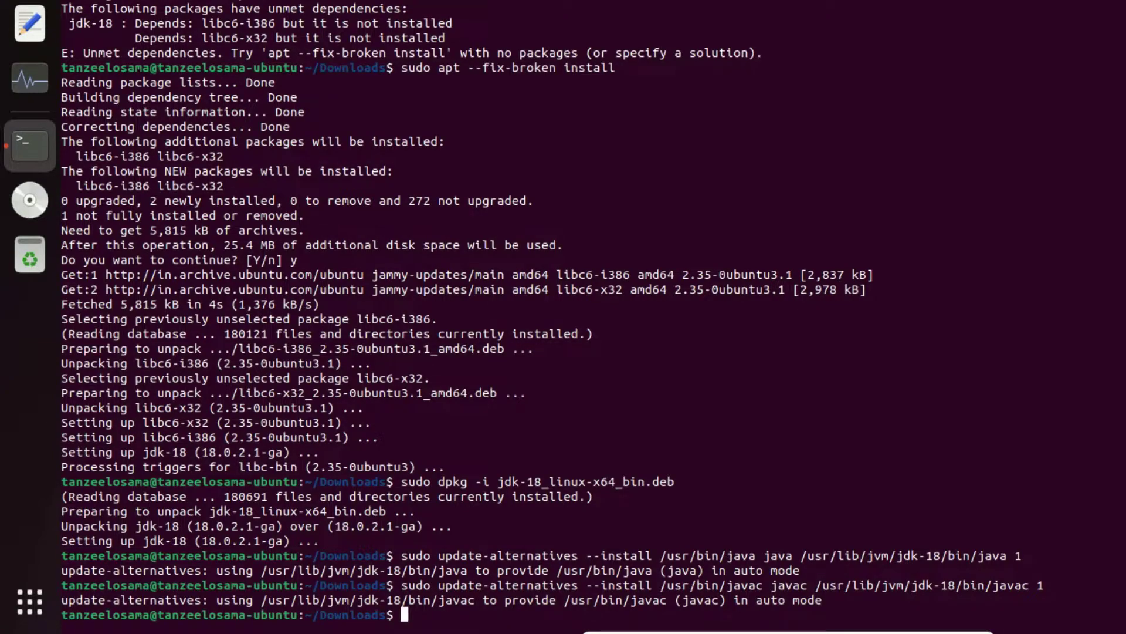
Check the installed versions with java --version and, after clearing the terminal, javac --version
text(java --version)
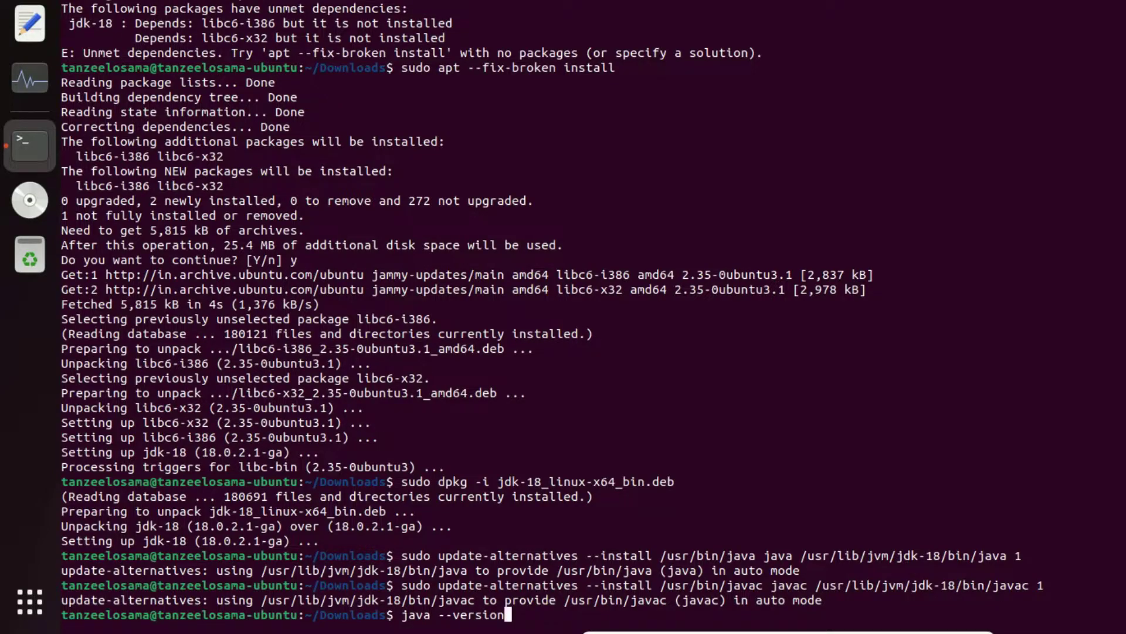
key(Return)
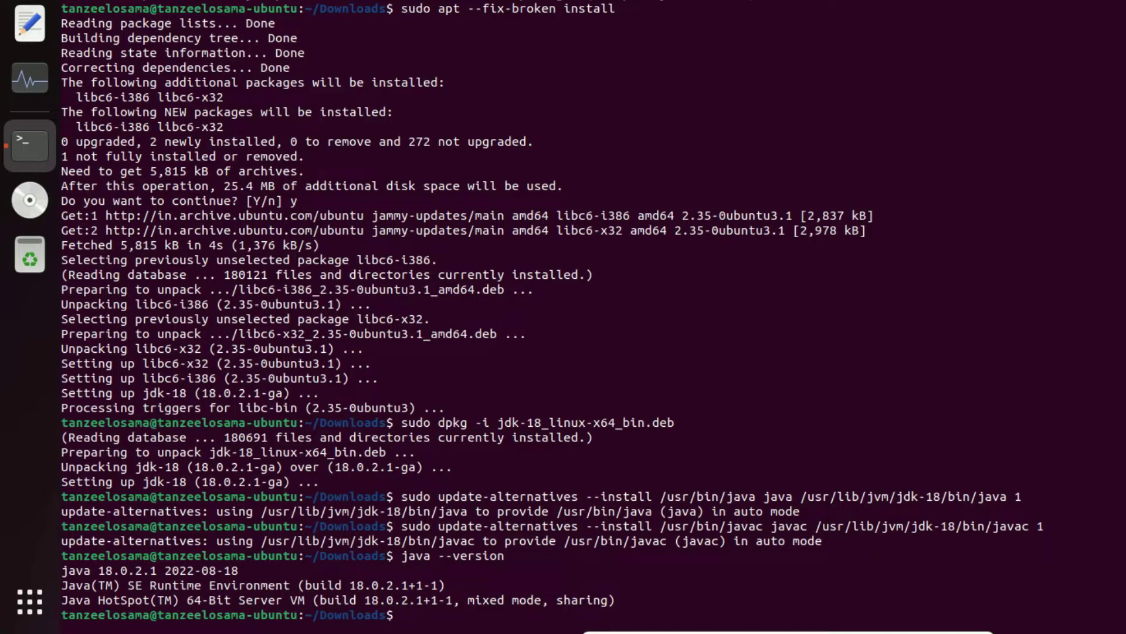
text(clear)
key(Return)
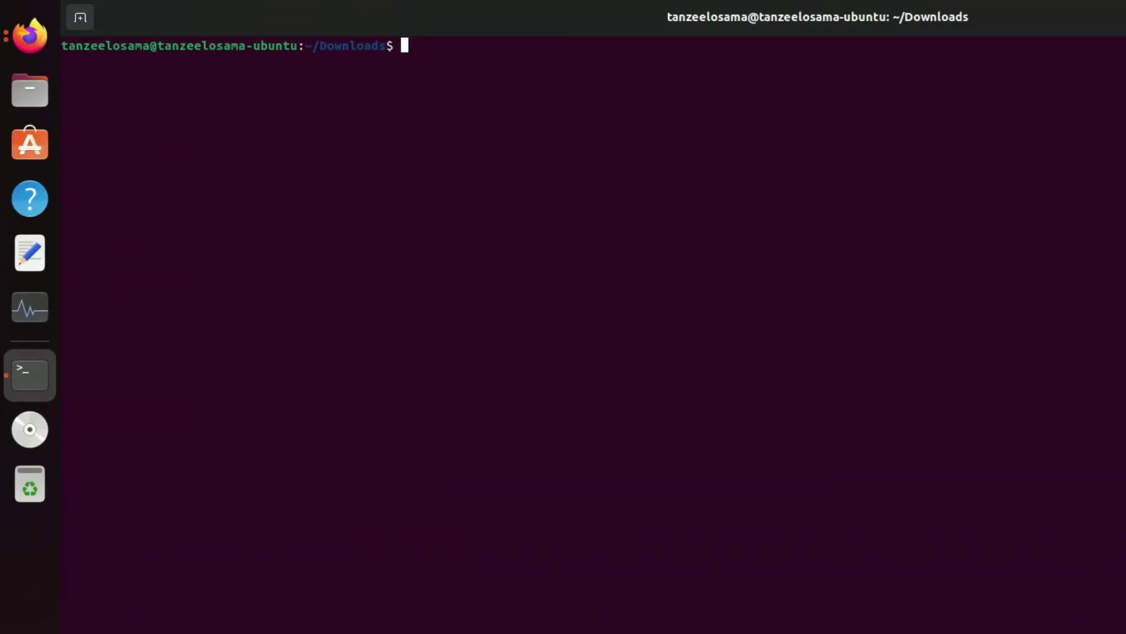
text(javac --version)
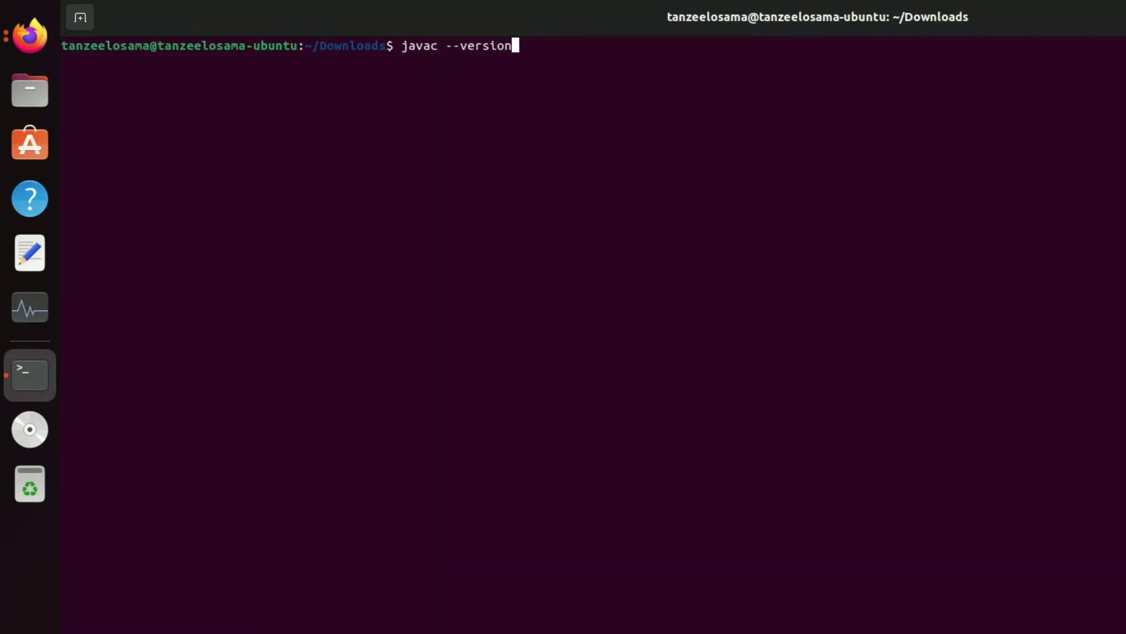
key(Return)
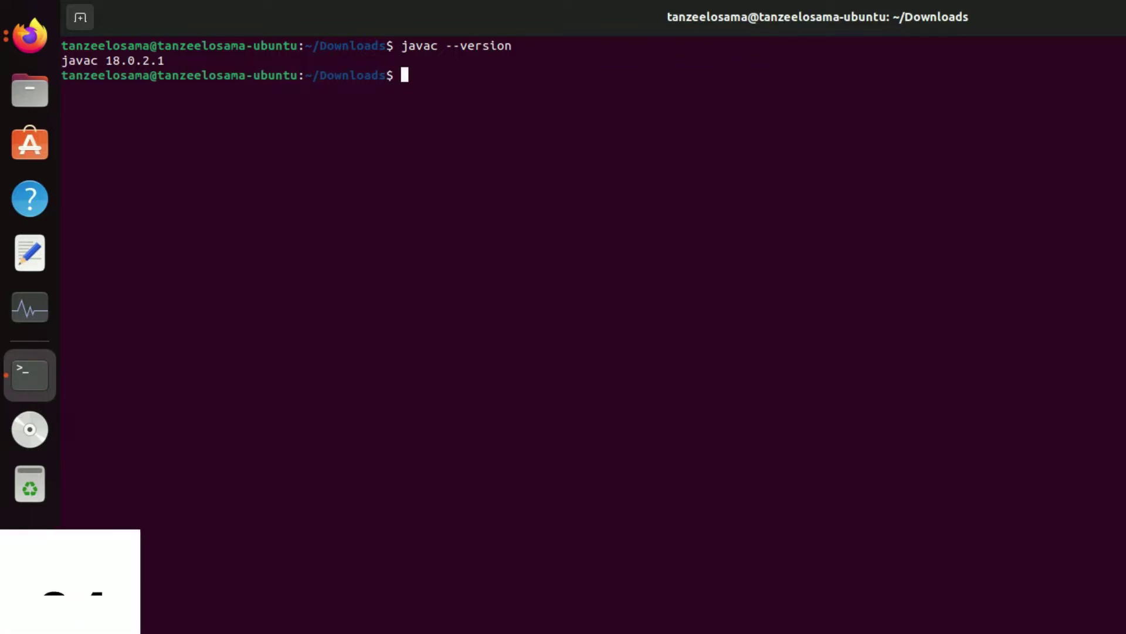
Look up the Java installation path with sudo update-alternatives --config java
text(sud)
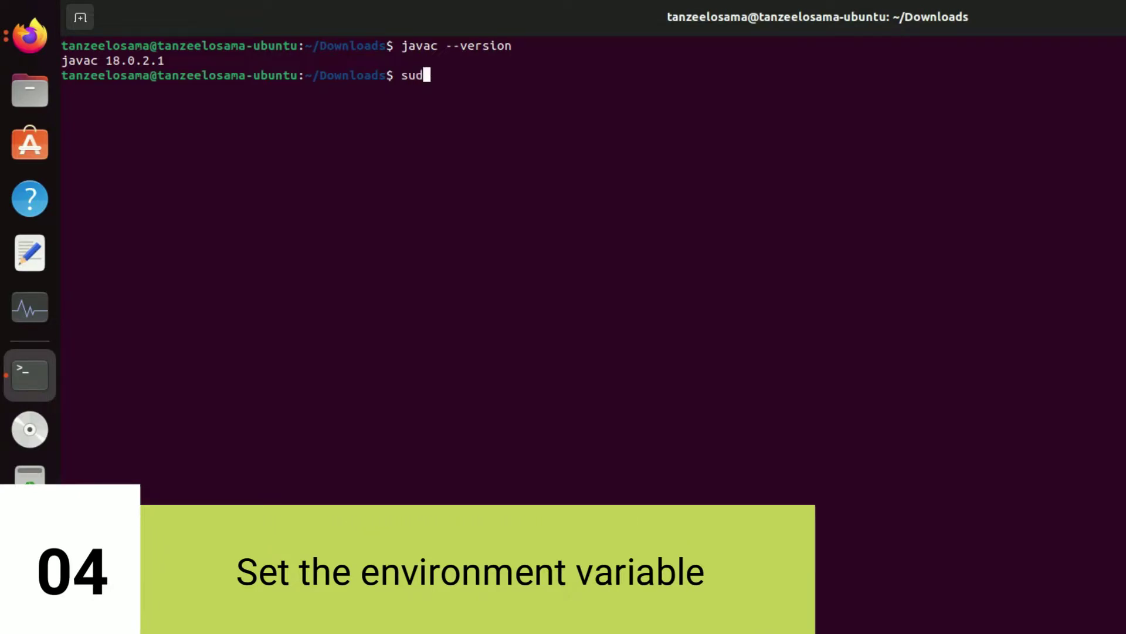
text(o upda)
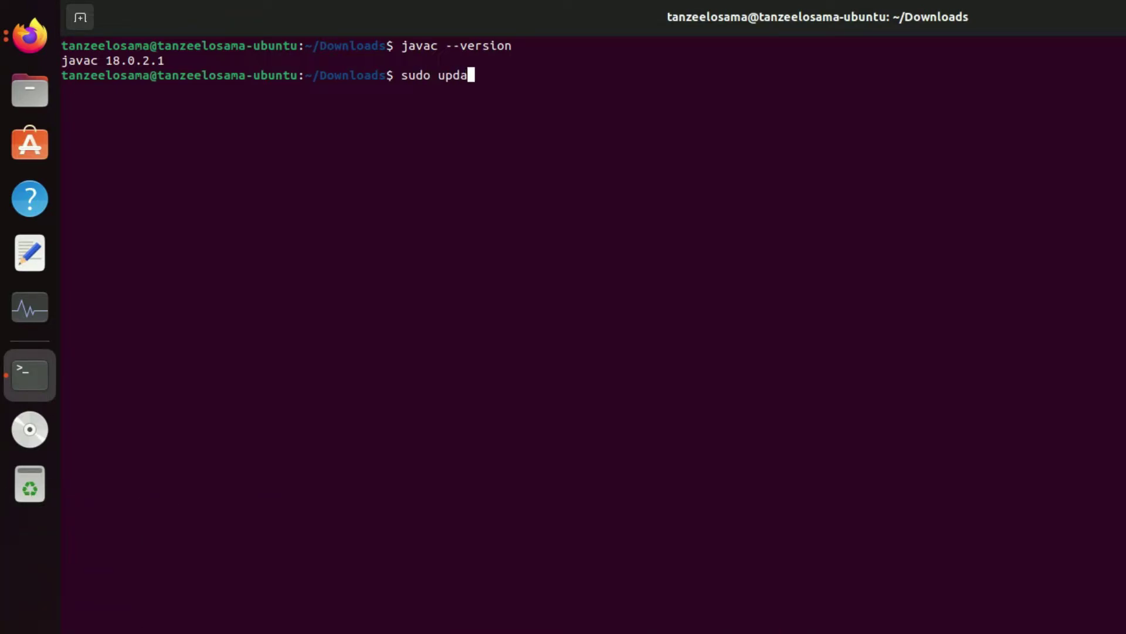
text(te-alternatives)
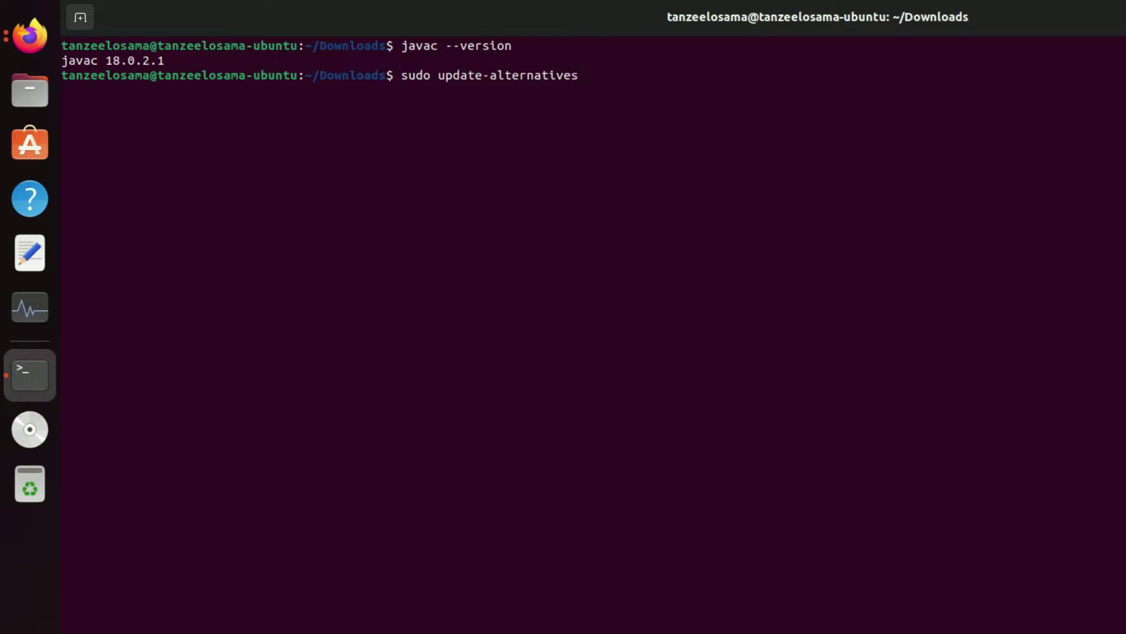
text( --config java)
key(Return)
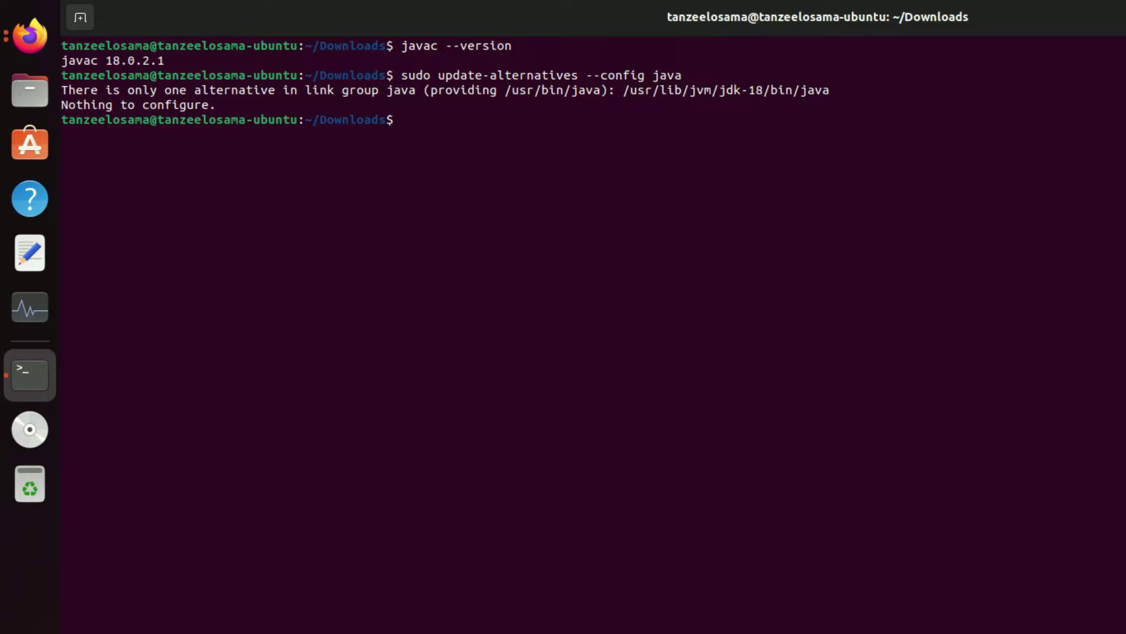
Open the environment file in gedit with sudo gedit /etc/environment/
text(sudo gedit /)
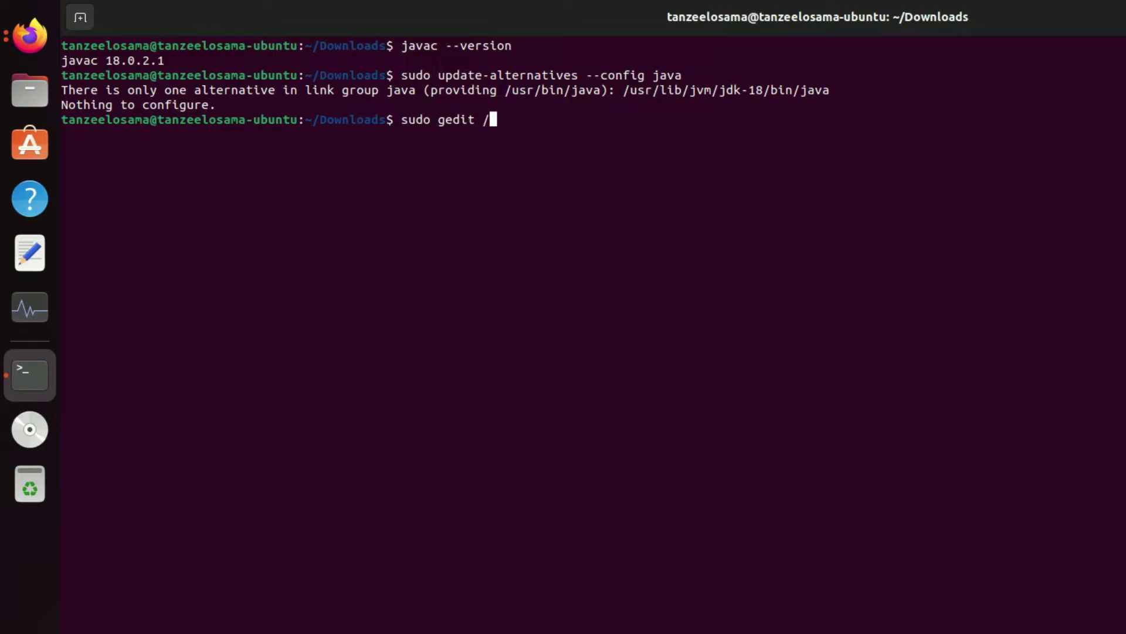
text(etc/environment)
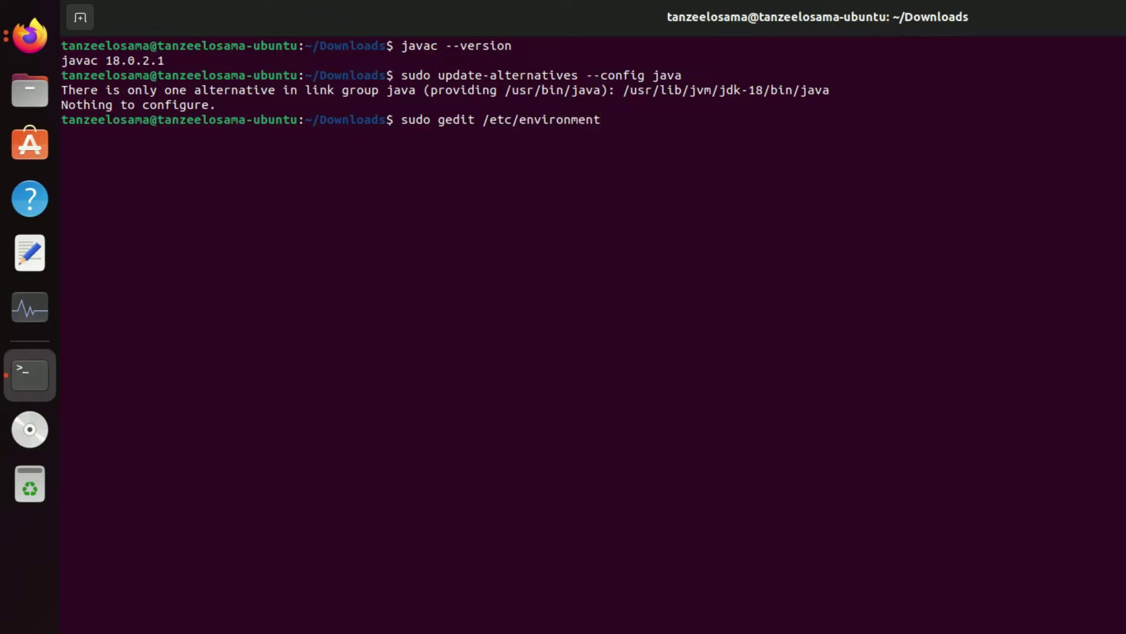
text(/)
key(Return)
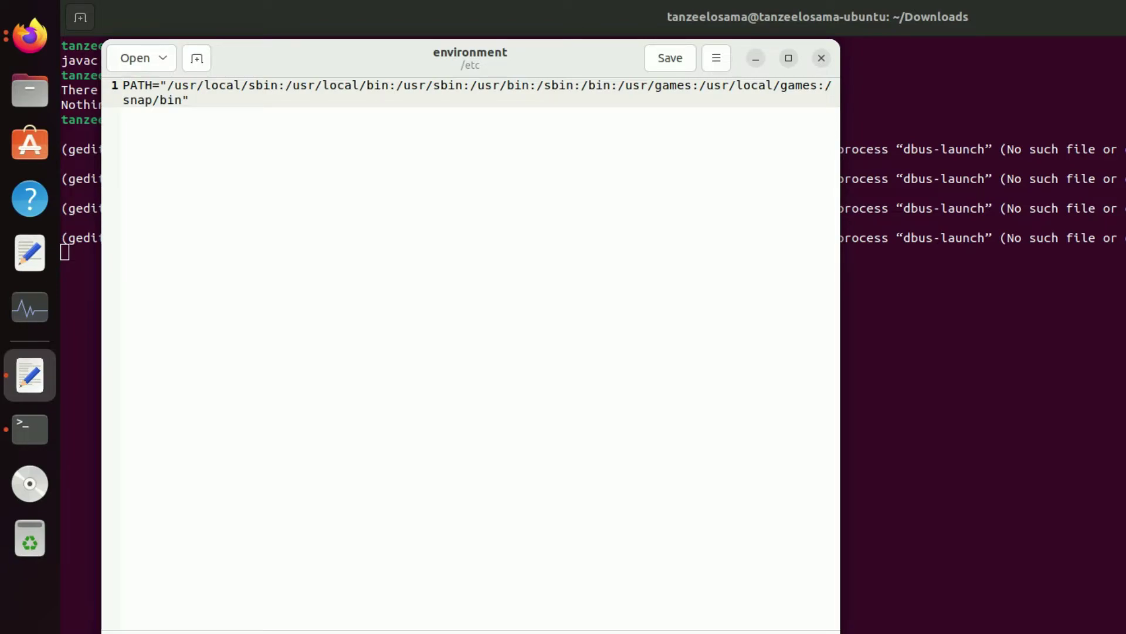
Copy the JDK path /usr/lib/jvm/jdk-18/ from the java alternatives output in the terminal
key(alt+Tab)
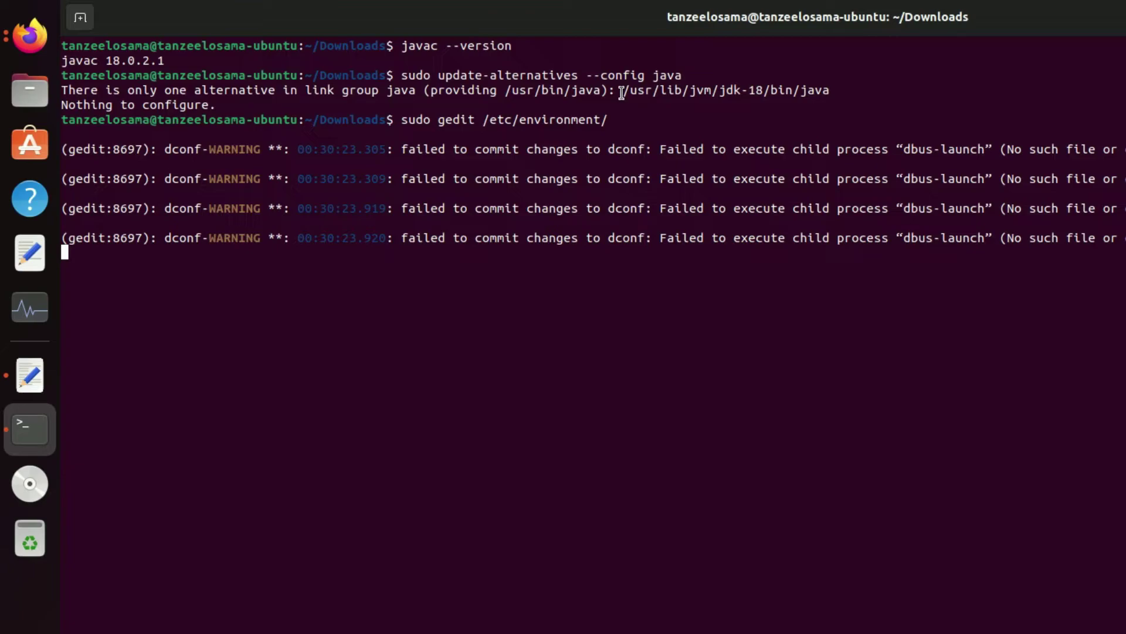
drag(622, 92, 772, 90)
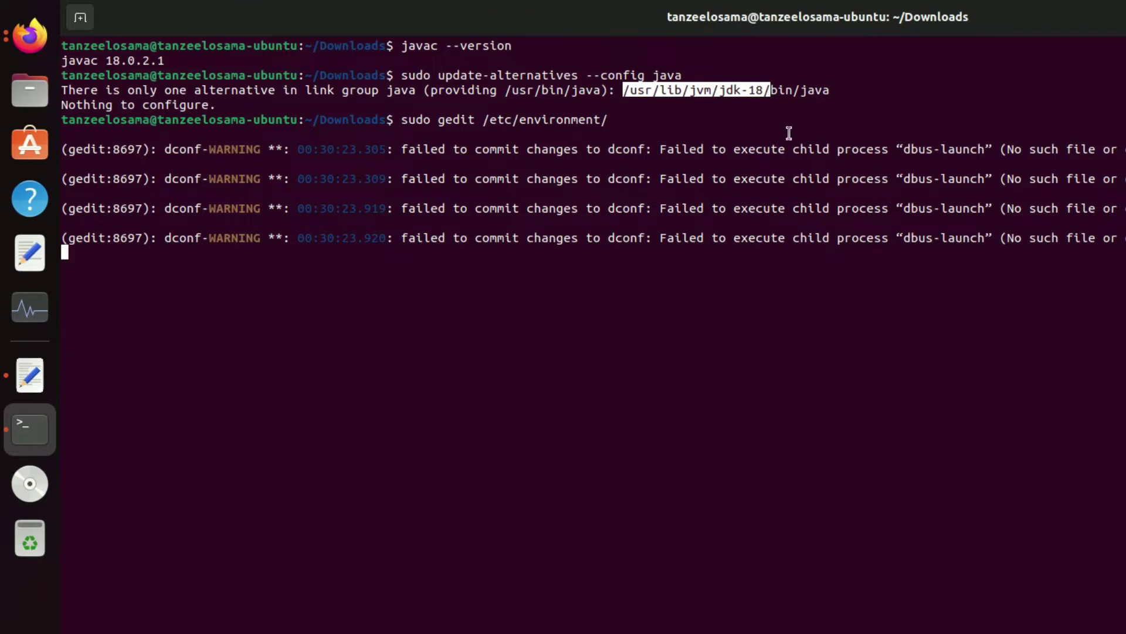
key(ctrl+c)
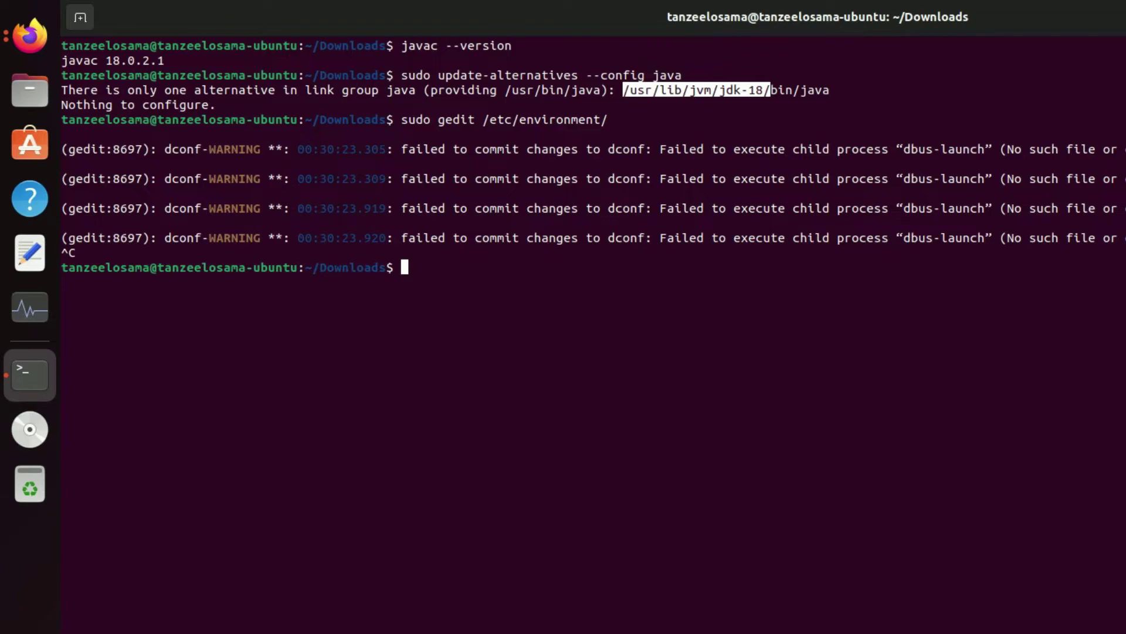
right_click(752, 90)
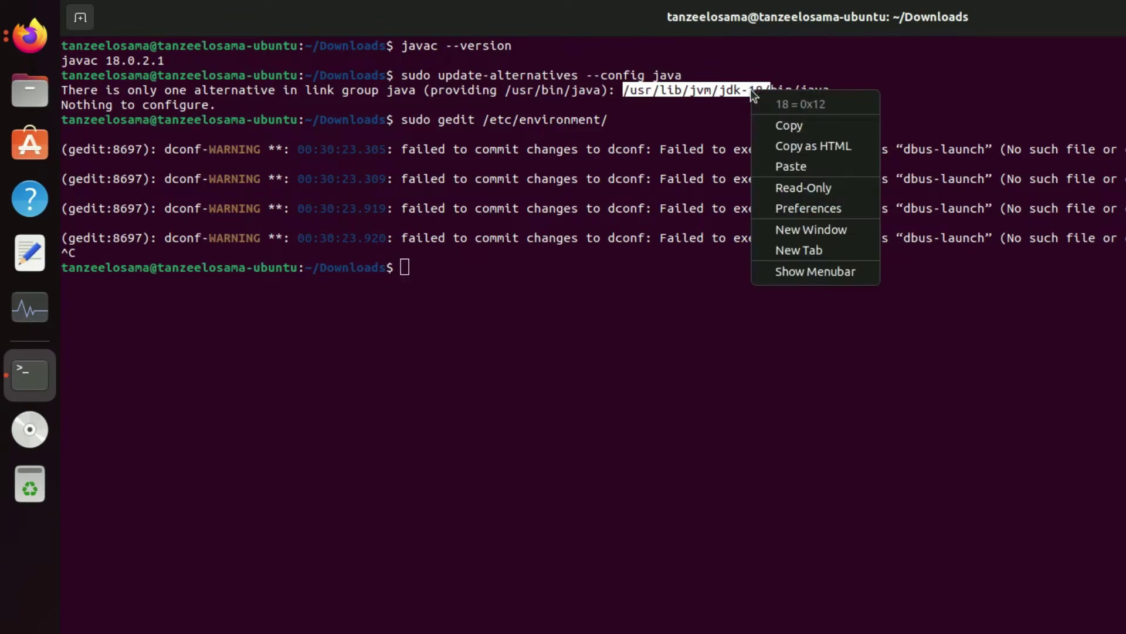
click(809, 125)
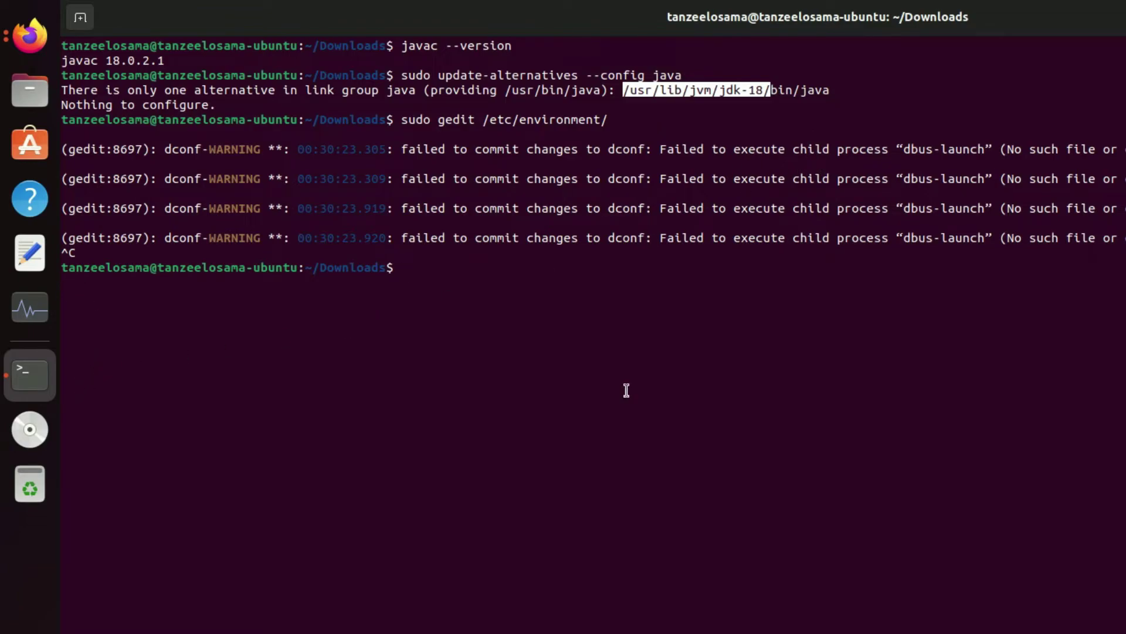
Reopen the environment file by rerunning sudo gedit /etc/environment/, and enlarge the editor window
key(Up)
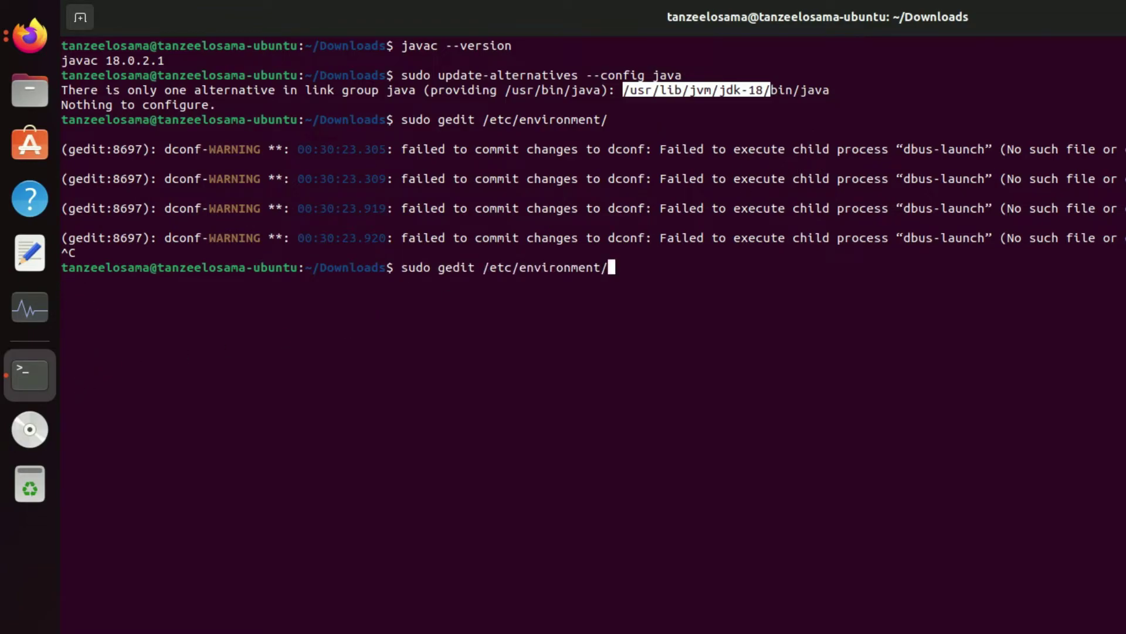
key(Return)
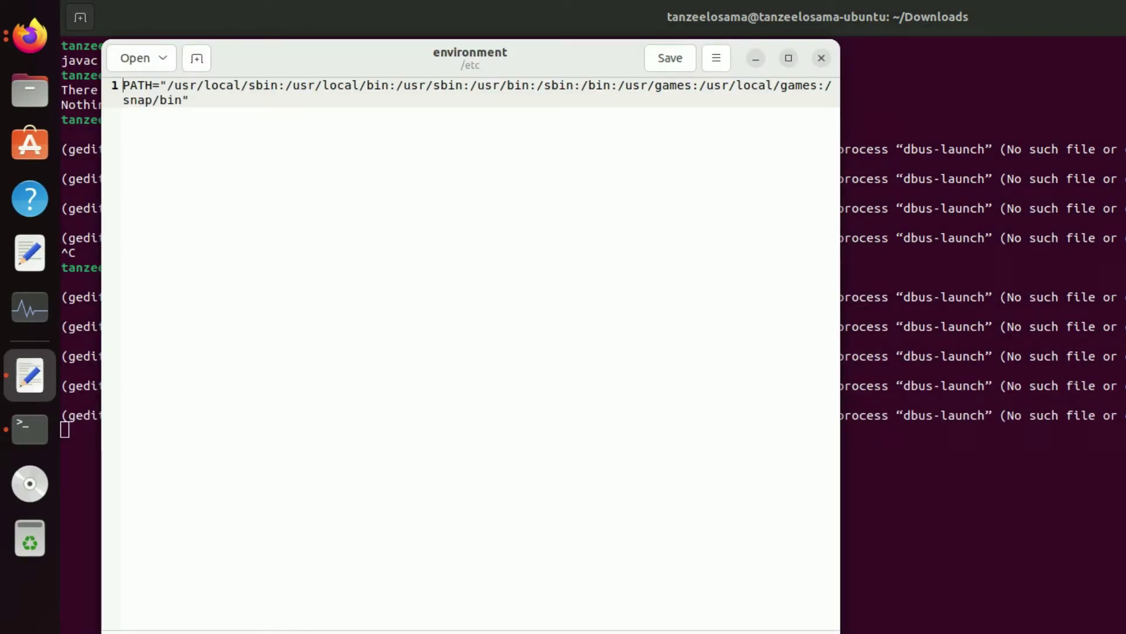
key(super+Up)
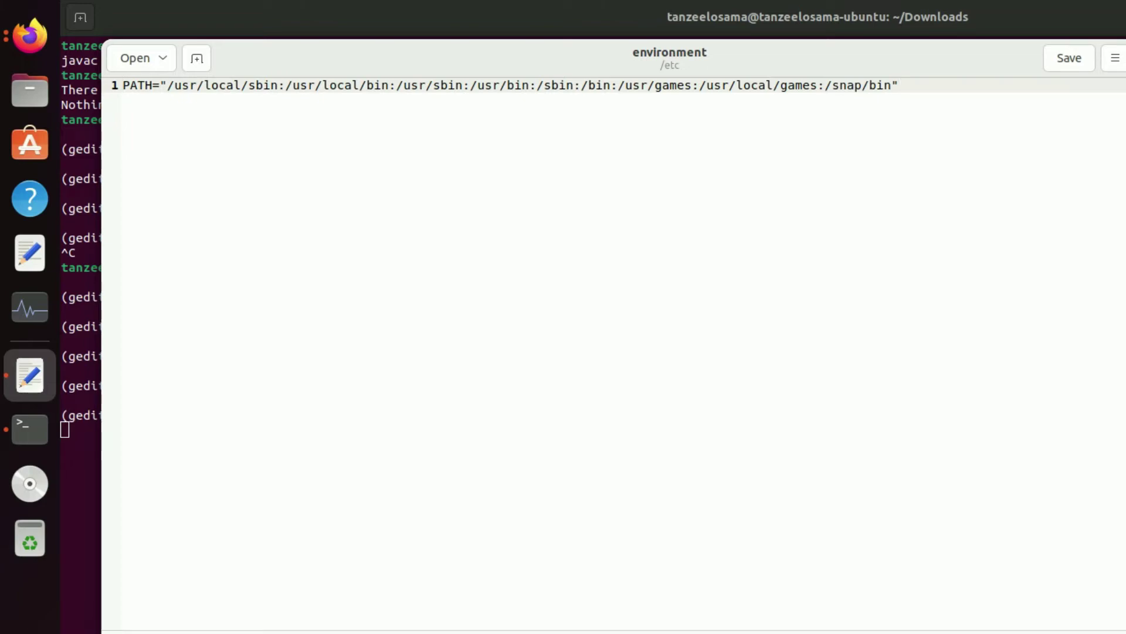
Add the line JAVA_HOME="/usr/lib/jvm/jdk-18" below the PATH line, without a trailing slash, and save and close the file
key(Return)
text(JAV)
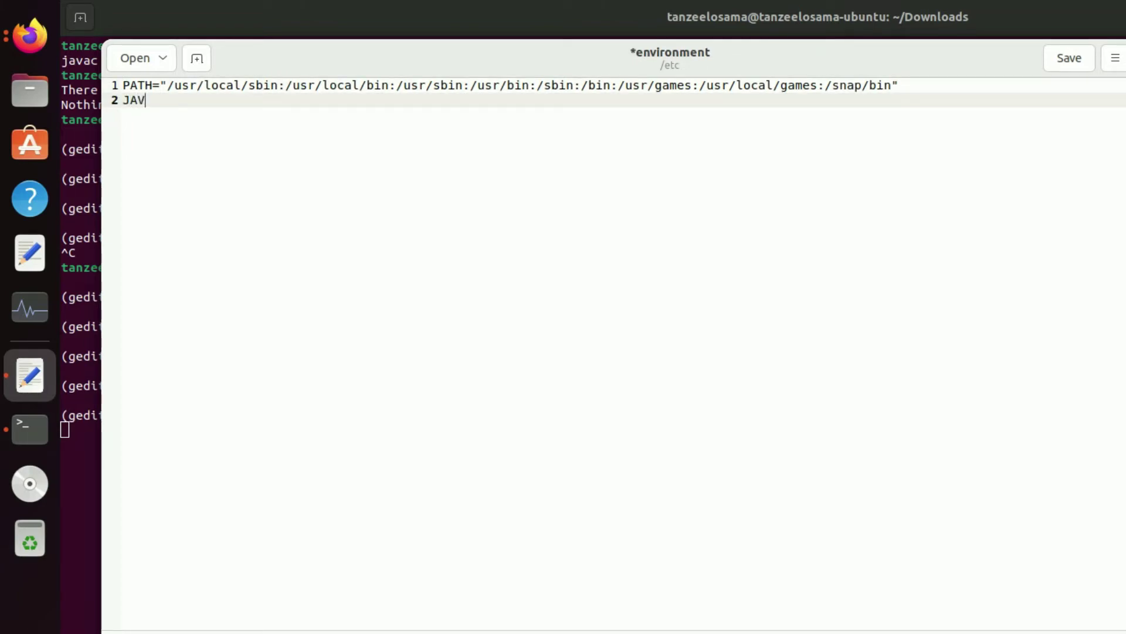
text(A_HOME=")
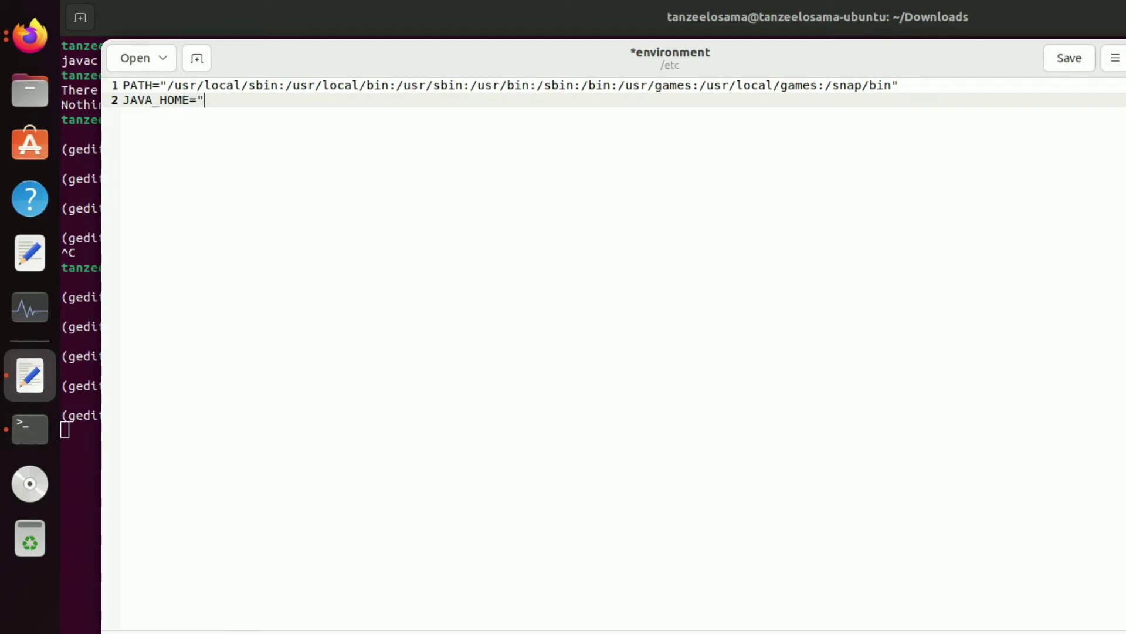
key(ctrl+v)
text(")
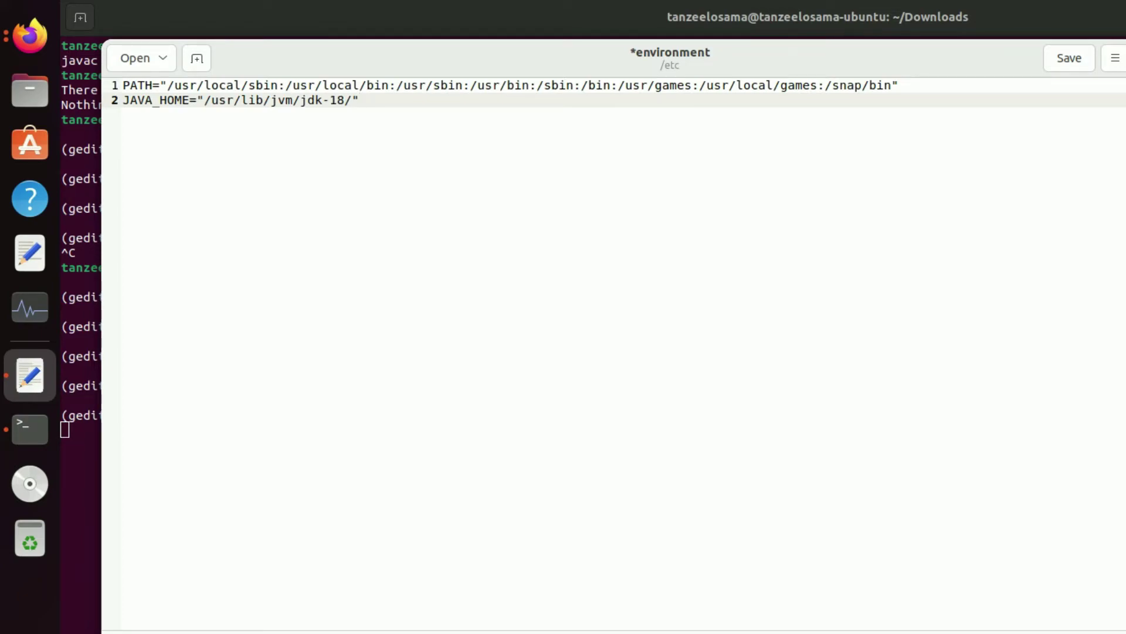
key(BackSpace)
click(1070, 58)
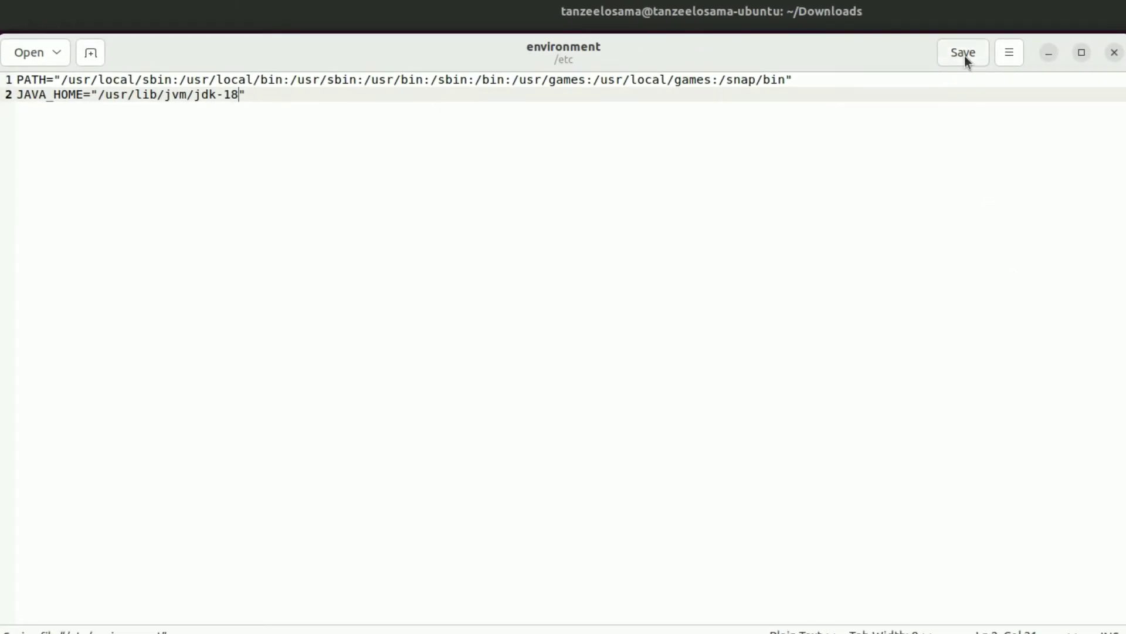
click(1116, 54)
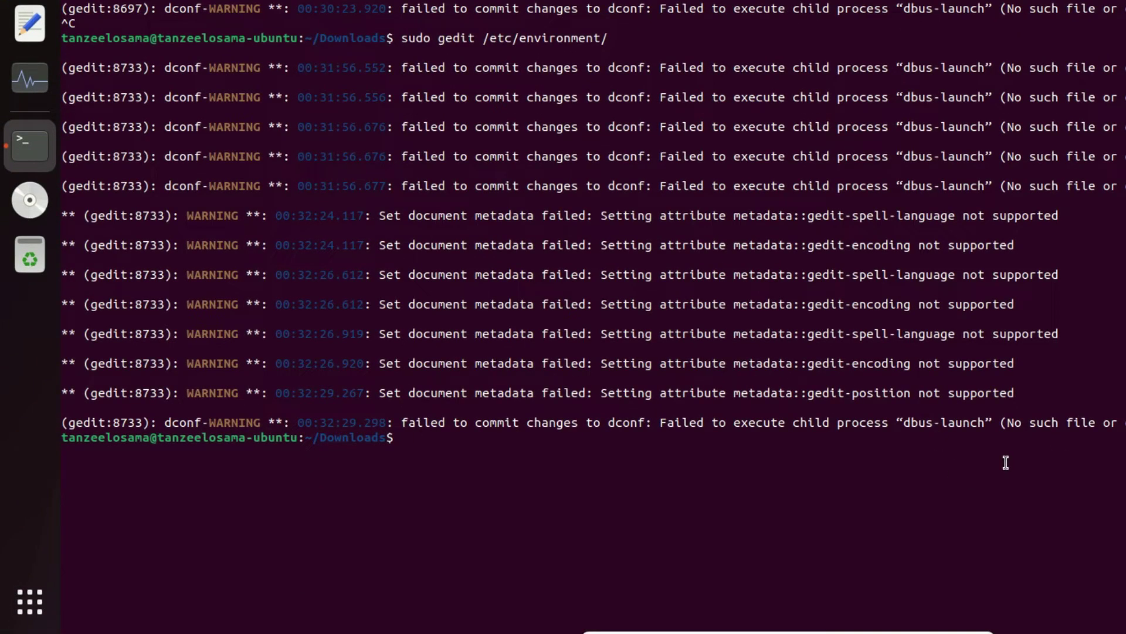
In a cleared terminal, reload the variables with source /etc/environment and check the Java variable with echo $JAVA_HOME
text(clear)
key(Return)
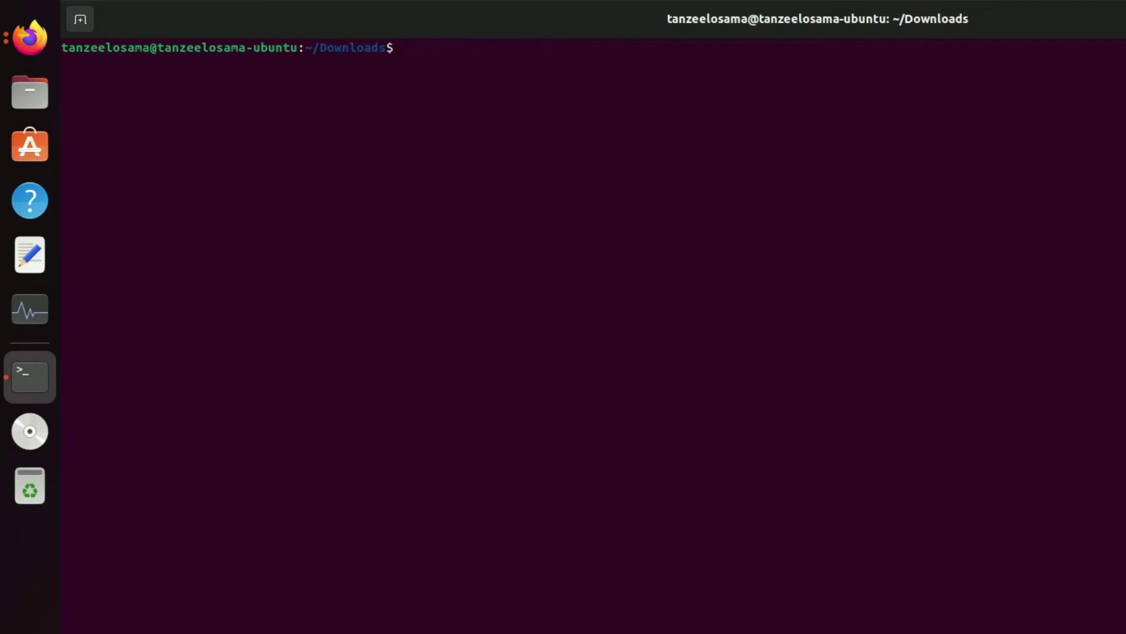
text(source /etc/environment)
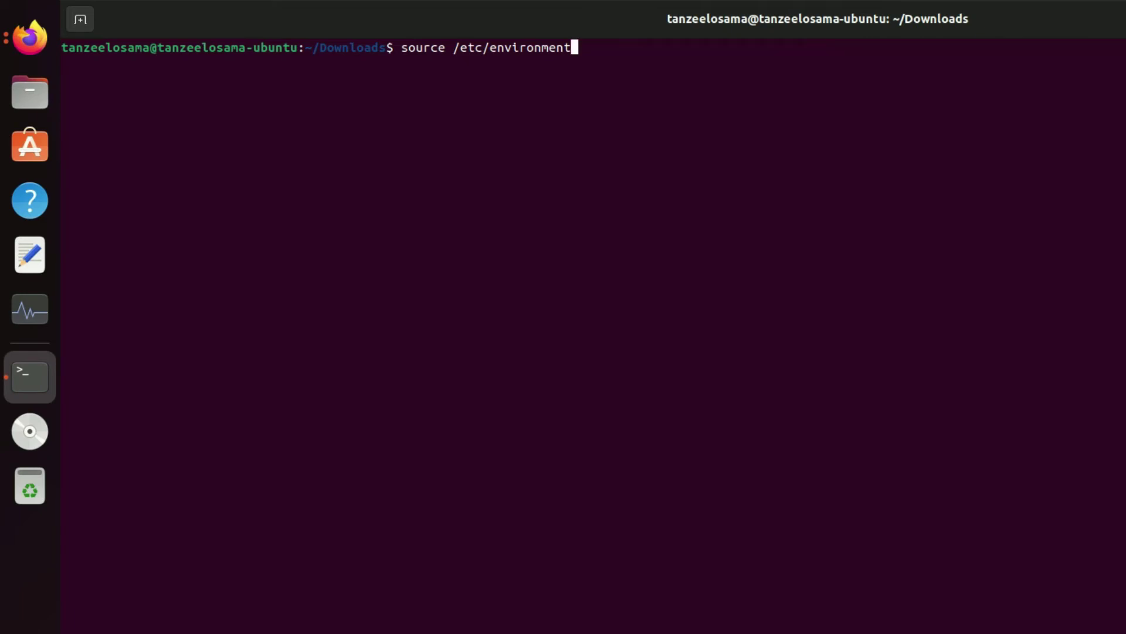
key(Return)
text(echo $JAVA_HOME)
key(Return)
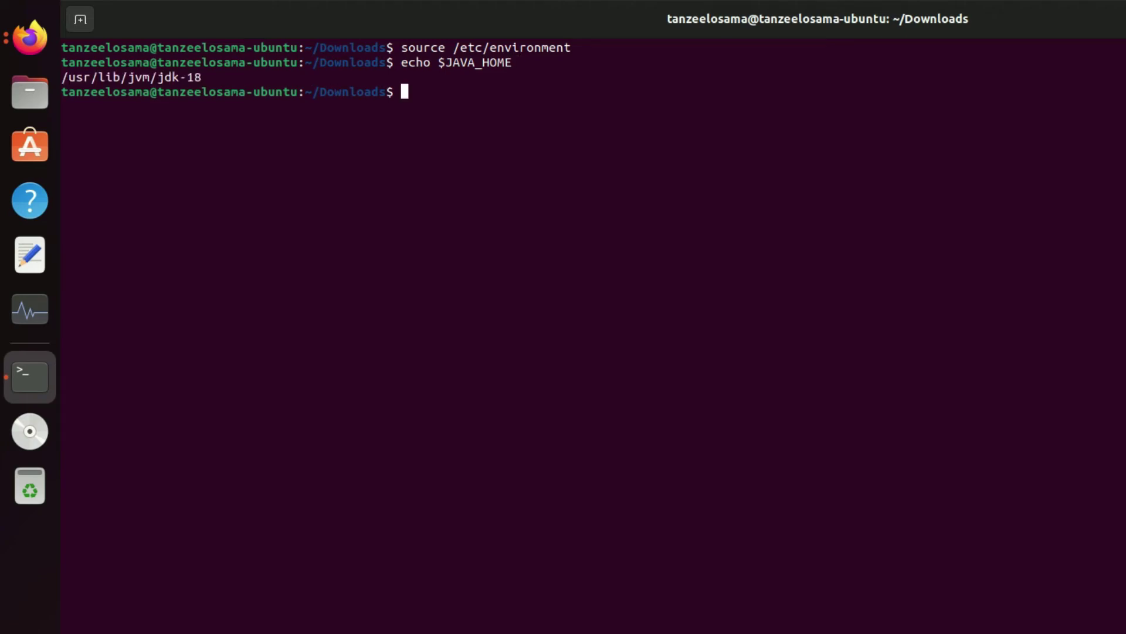